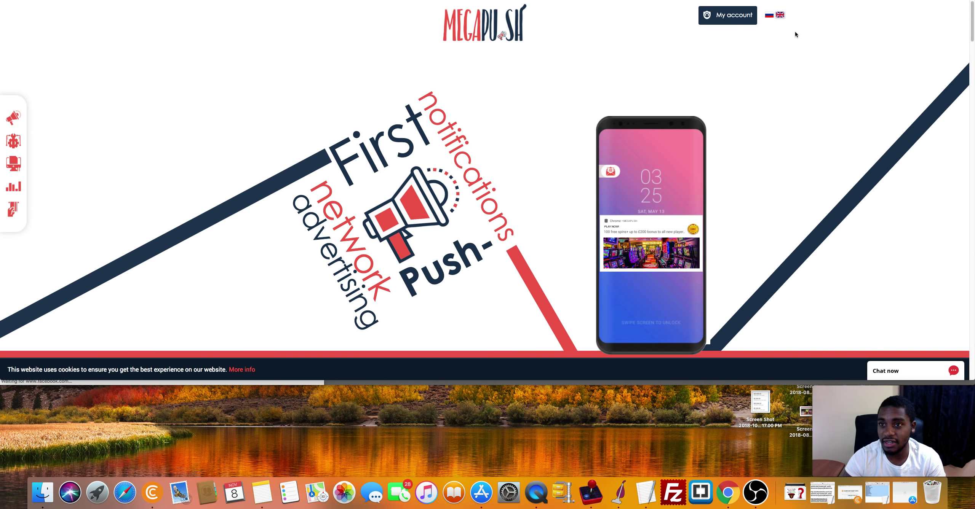
- Scroll past the MegaPush landing page and open a blank new campaign form
scroll(484, 179, "down", 20)
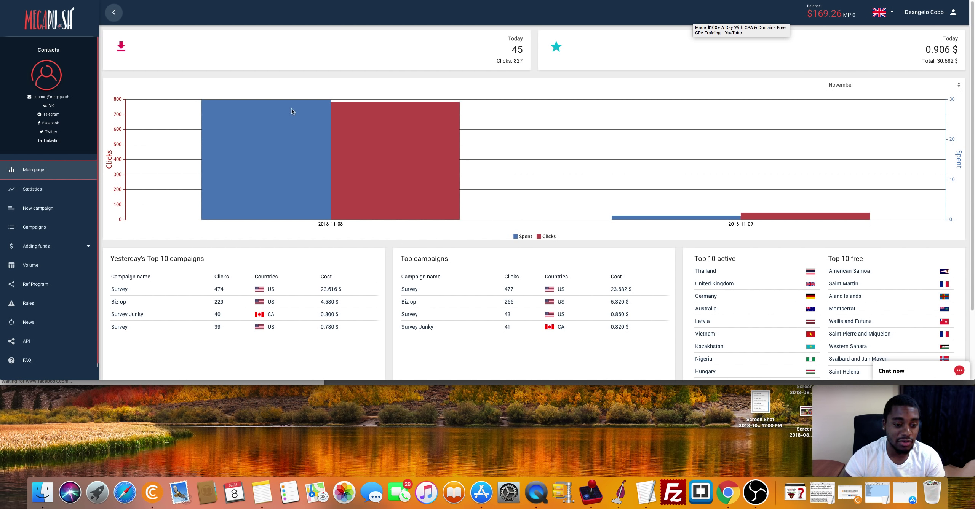
left_click(53, 216)
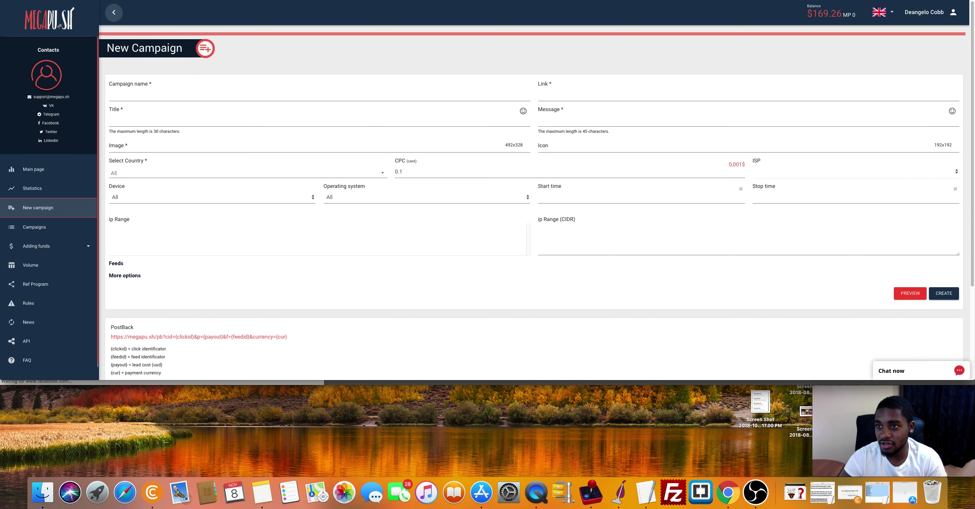
- Switch to the HasOffers Offers: Browse/Search page listing MindsPlay and Aurora Financial
key("ctrl+Tab")
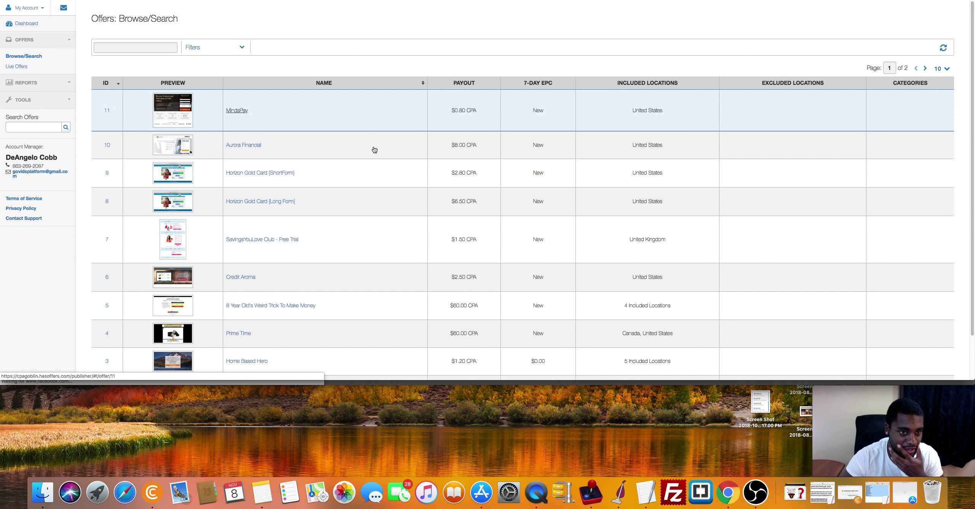
- Open the MindsPay offer page with its tracking link, $0.80 CPA and United States targeting
left_click(354, 117)
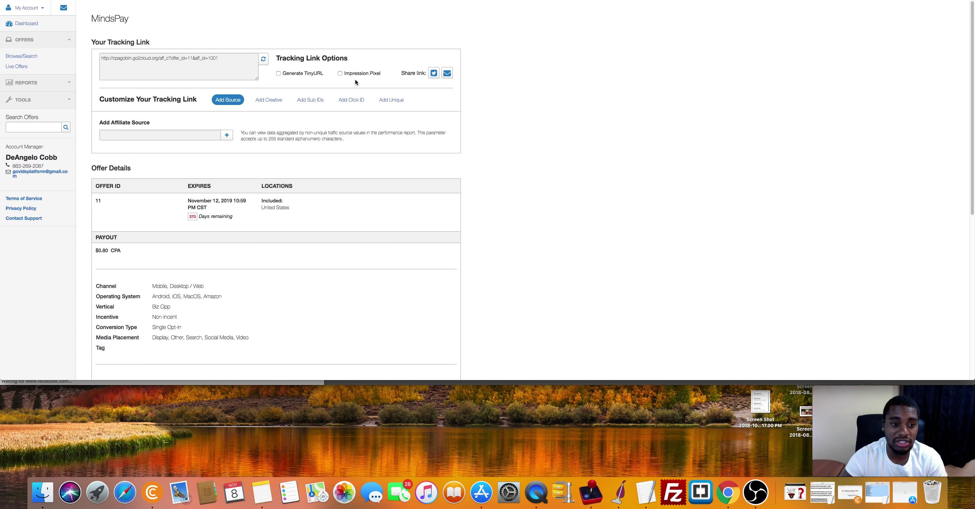
- Set Sub ID 2 to 'r' on the MindsPay tracking link
left_click(309, 100)
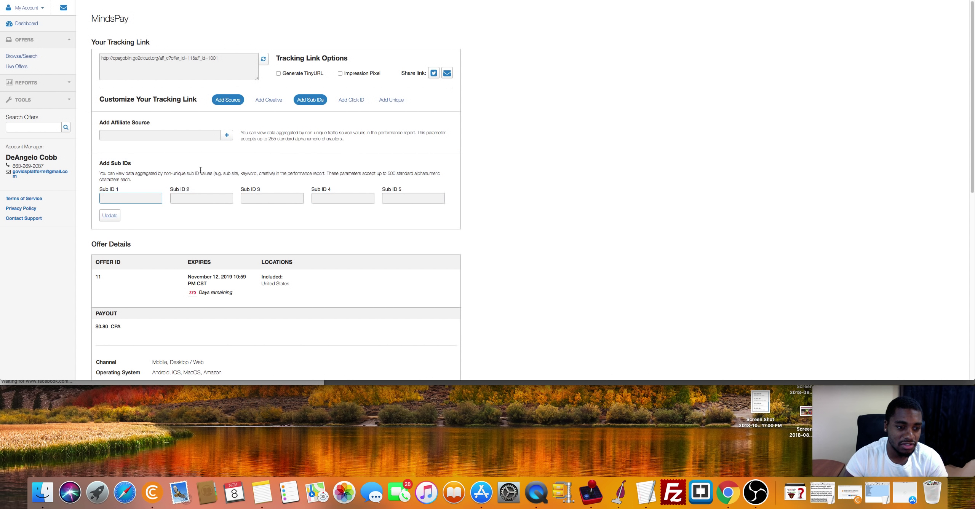
left_click(183, 202)
type("r")
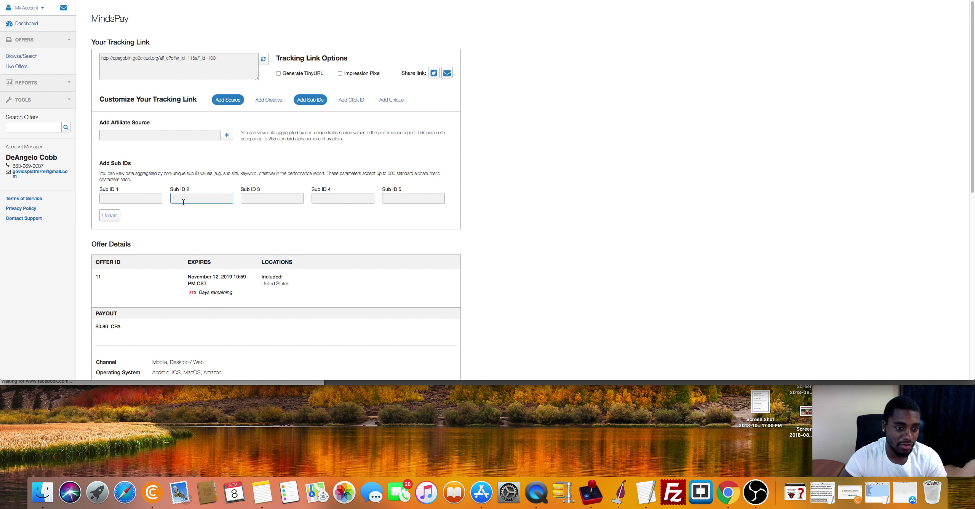
left_click(118, 216)
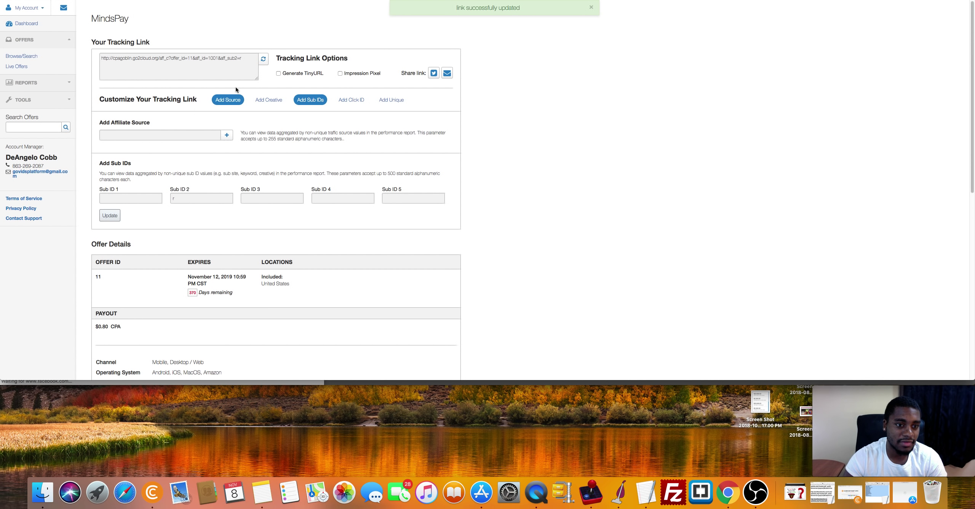
- Create a Postback URL pixel from the pasted code, then select the tracking link
scroll(960, 254, "down", 10)
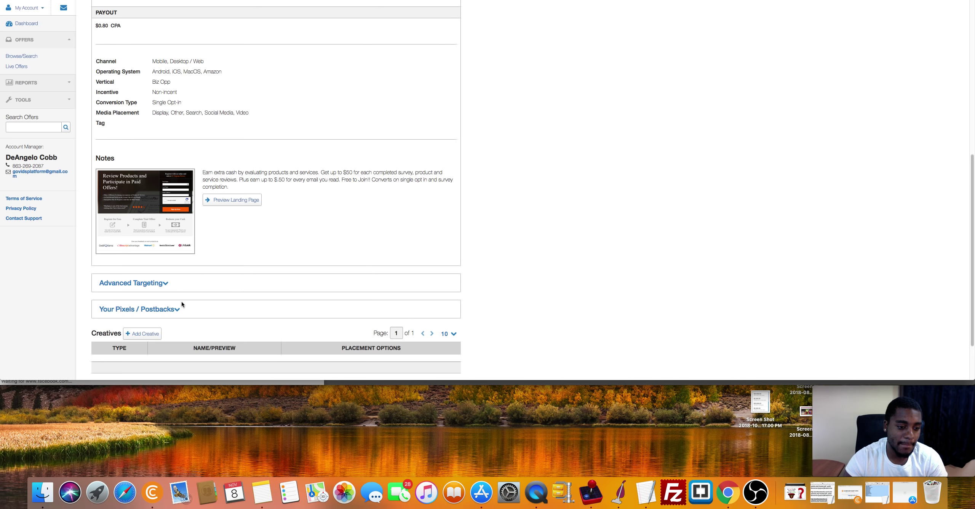
left_click(177, 309)
left_click(134, 326)
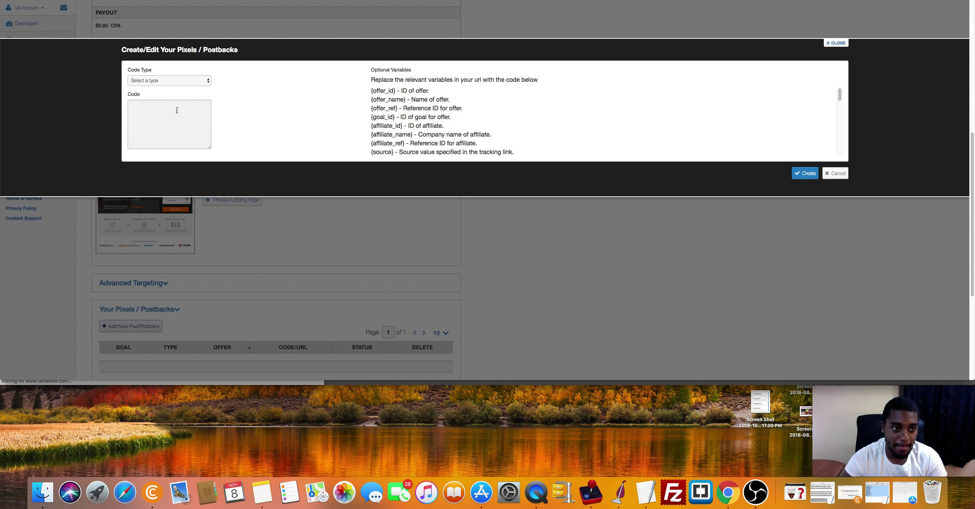
left_click(159, 114)
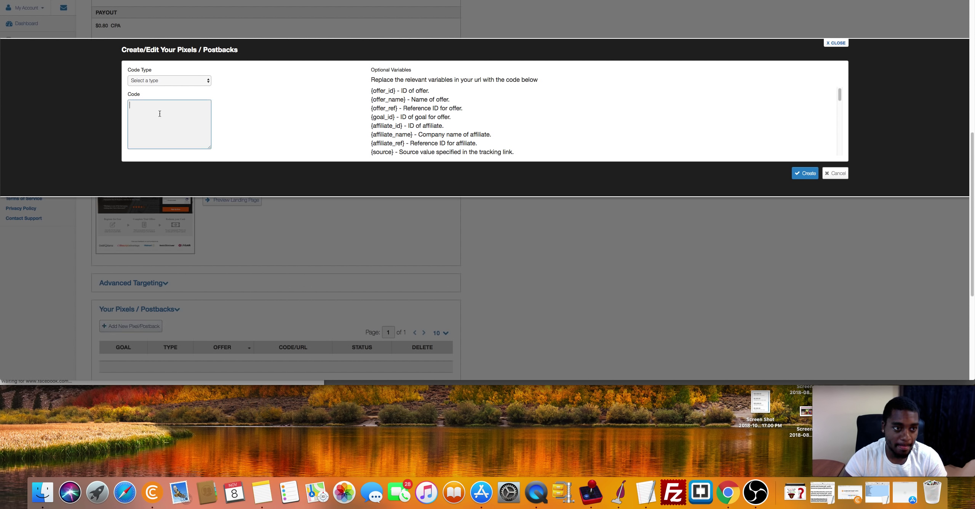
key("super+v")
left_click(158, 78)
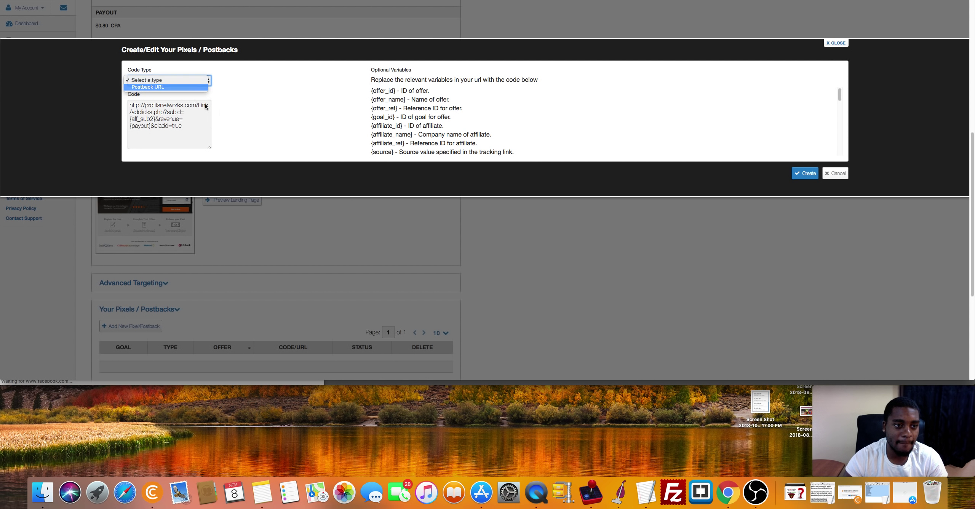
key("Return")
left_click(806, 174)
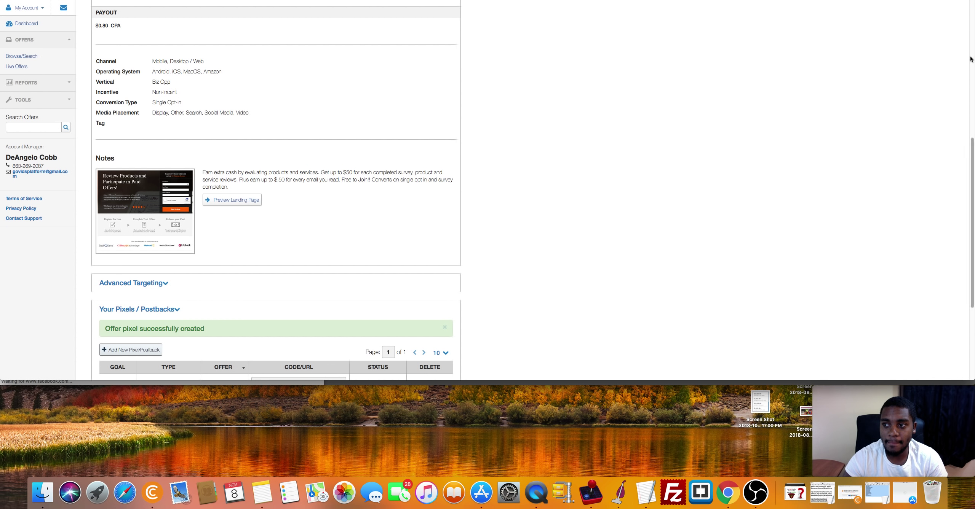
left_click(970, 59)
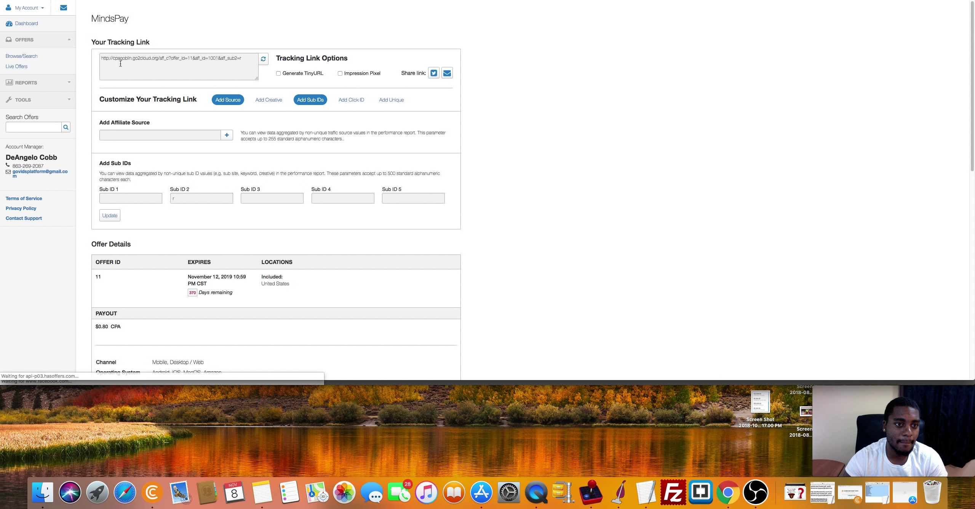
left_click_drag(241, 59, 89, 63)
key("super+c")
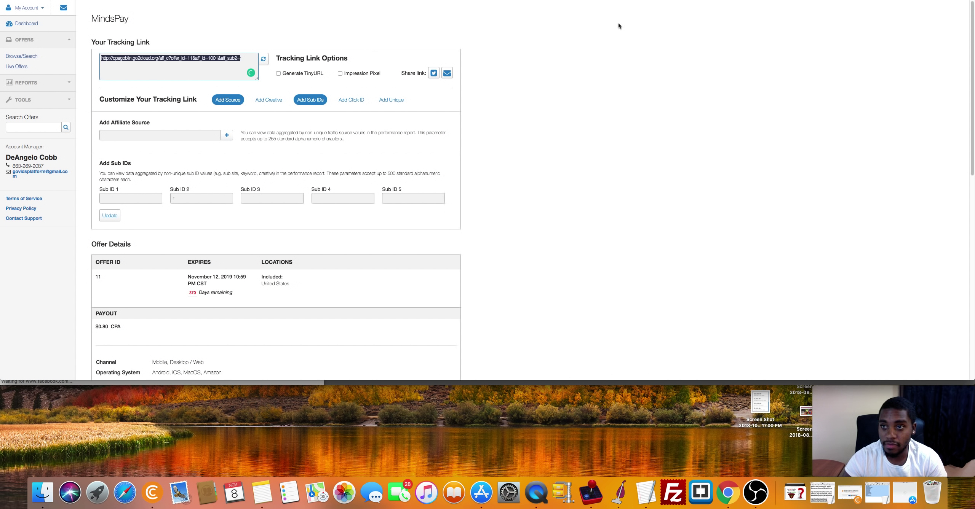
- In CPV Lab Pro, name the campaign Mid and paste the tracking link as failure page
key("ctrl+Tab")
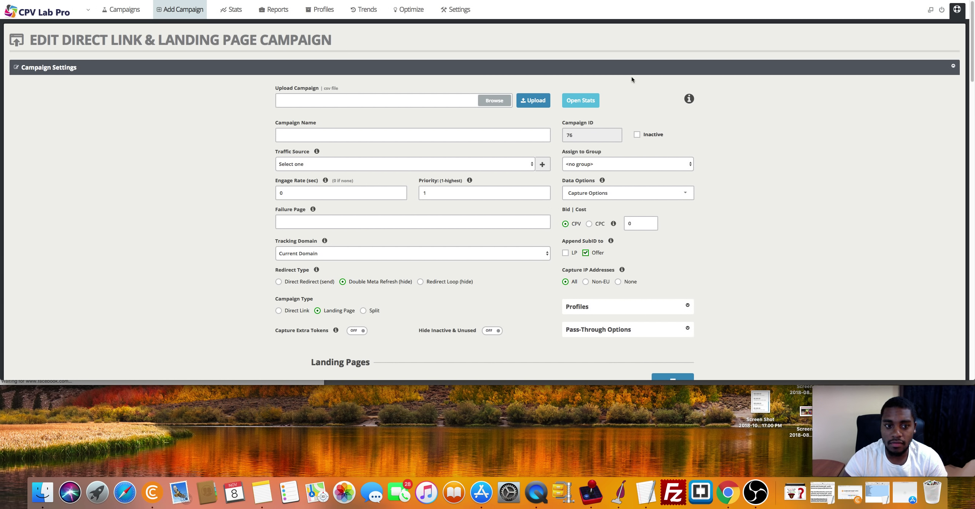
left_click(481, 135)
type("Mid")
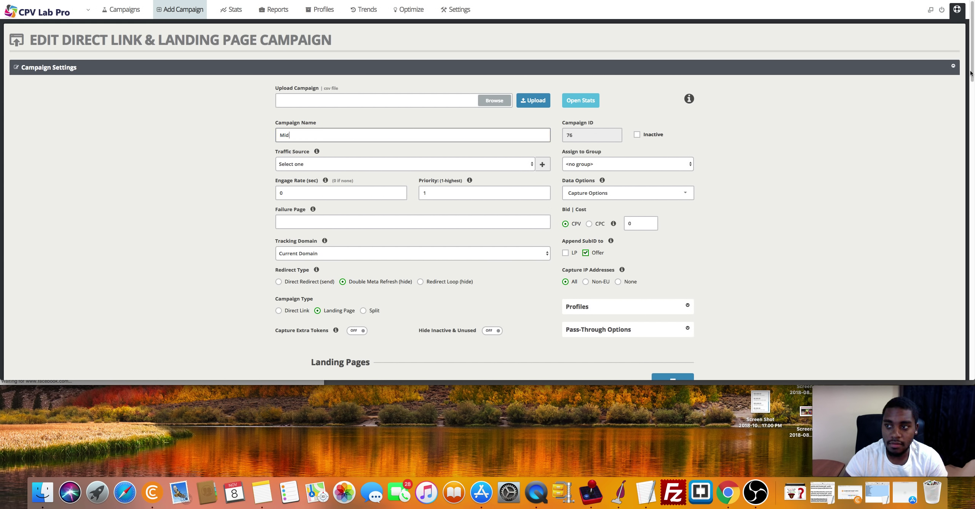
scroll(689, 118, "down", 4)
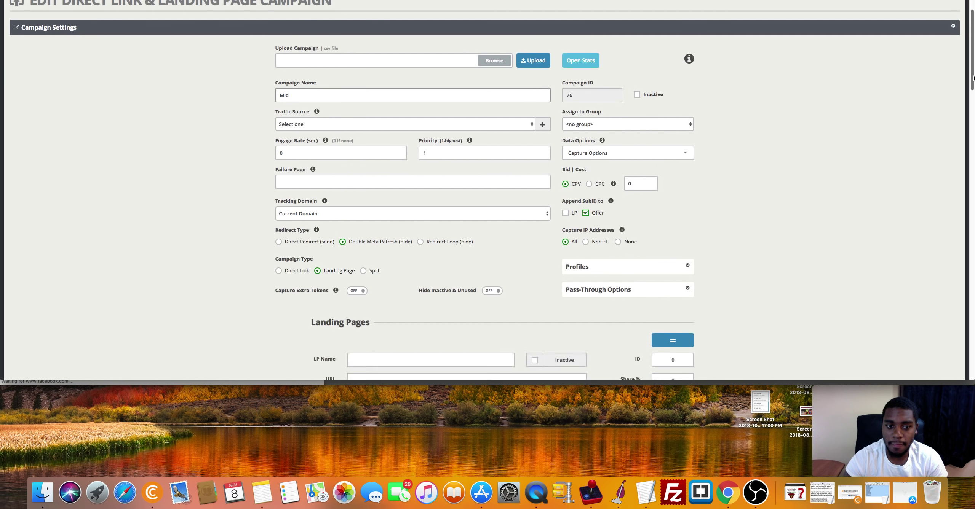
left_click(516, 94)
key("super+v")
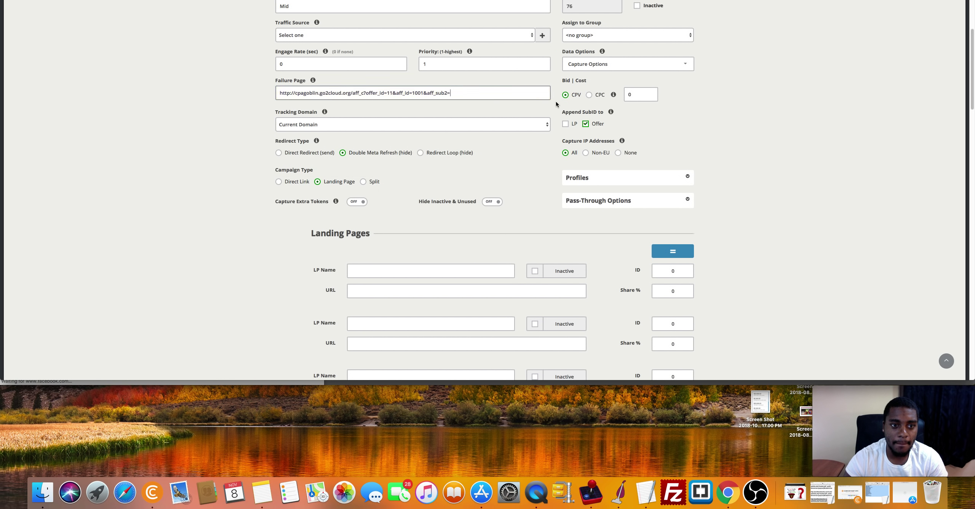
- Replace the 0 bid cost with a 3-cent bid
left_click(639, 96)
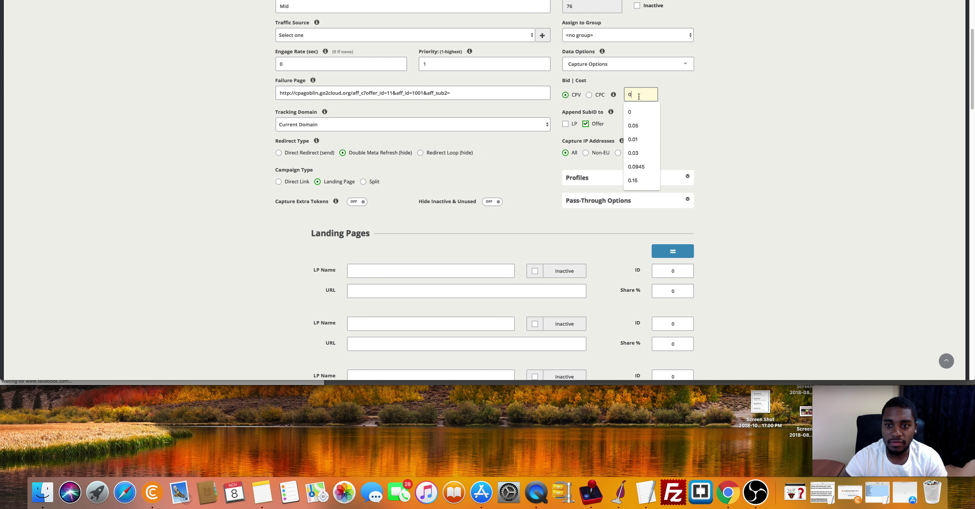
key("BackSpace")
type(".")
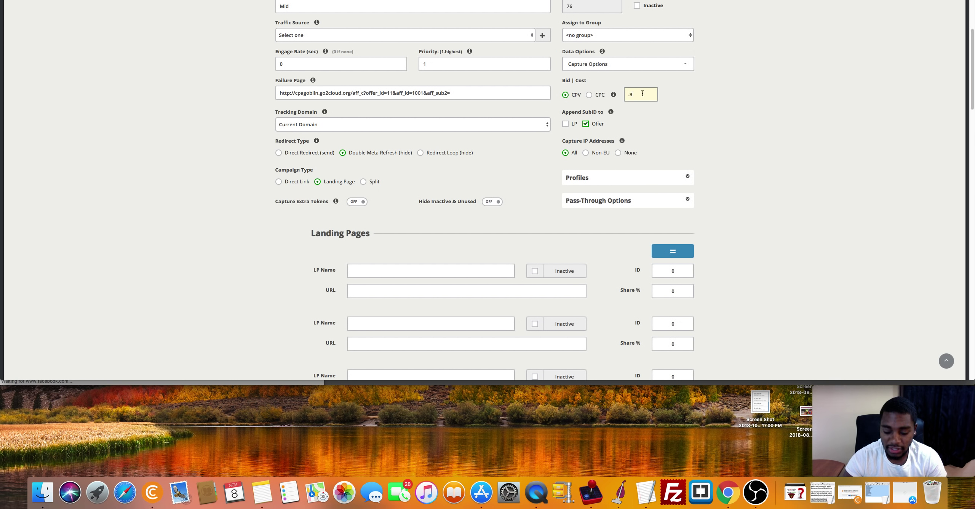
type("03")
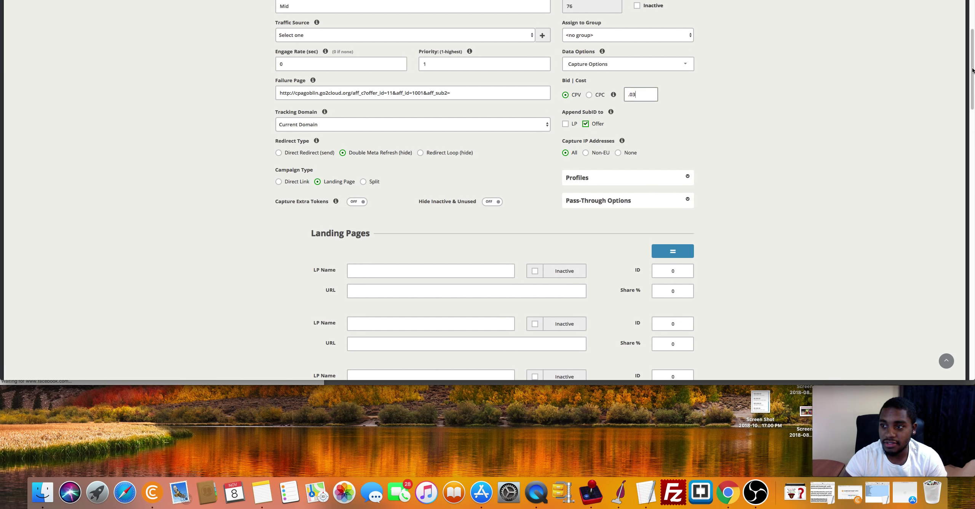
scroll(971, 73, "down", 1)
scroll(971, 73, "down", 5)
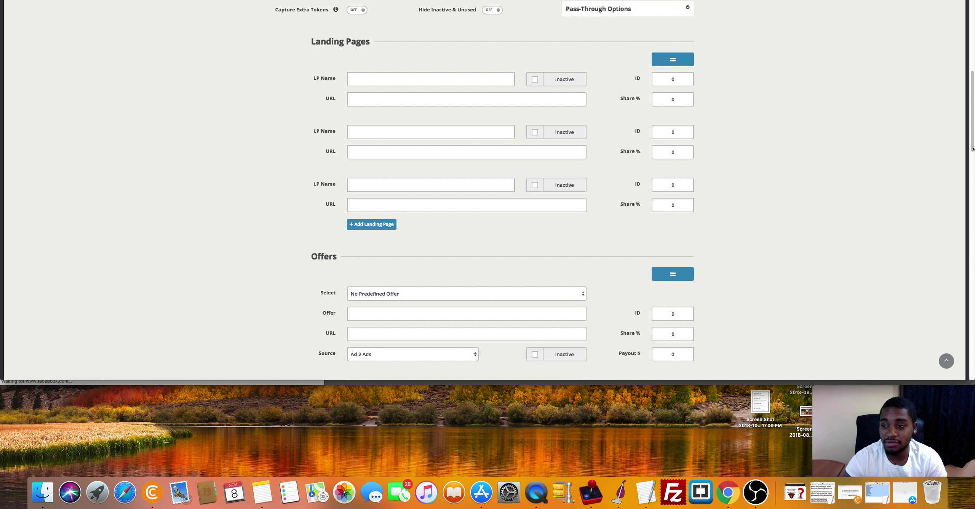
scroll(835, 110, "up", 3)
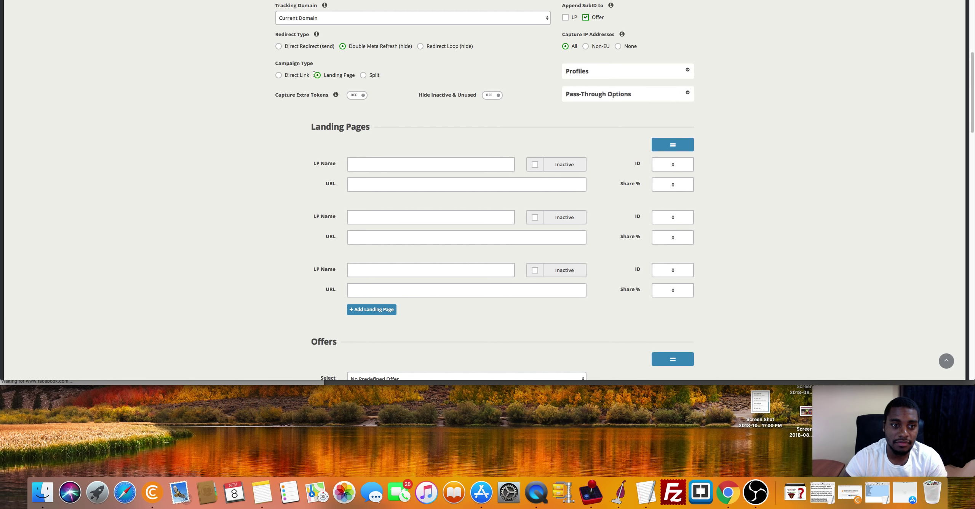
- Make it a direct link using the tracking link as offer URL, 100% share, 0.8 payout
left_click(295, 75)
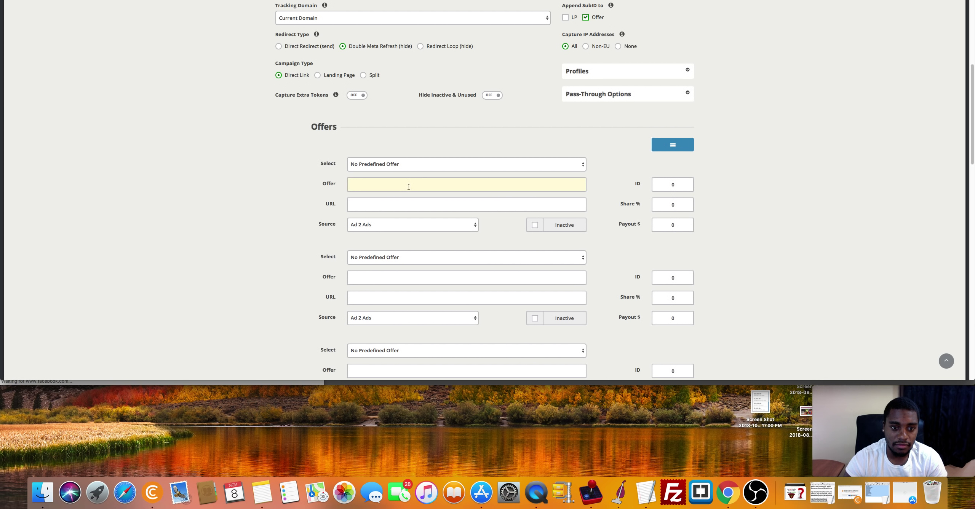
left_click(390, 207)
key("super+v")
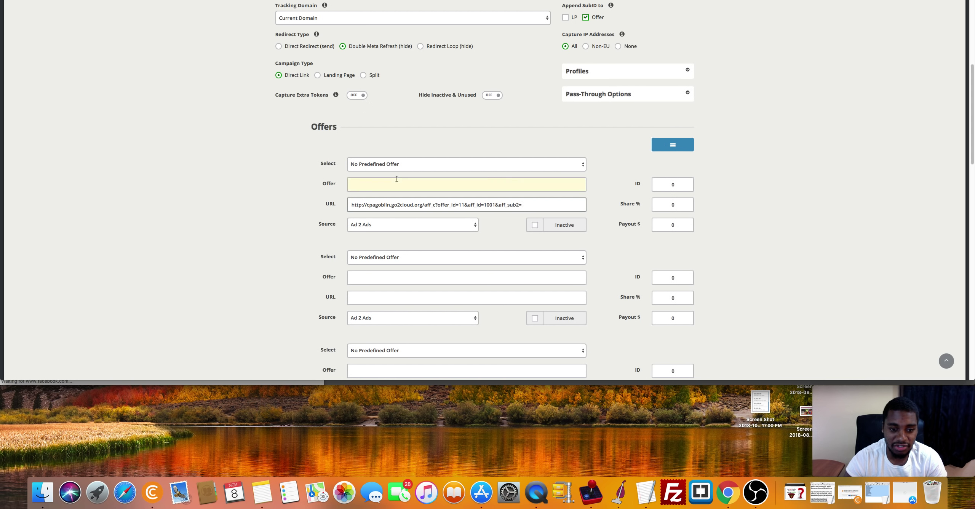
left_click(680, 150)
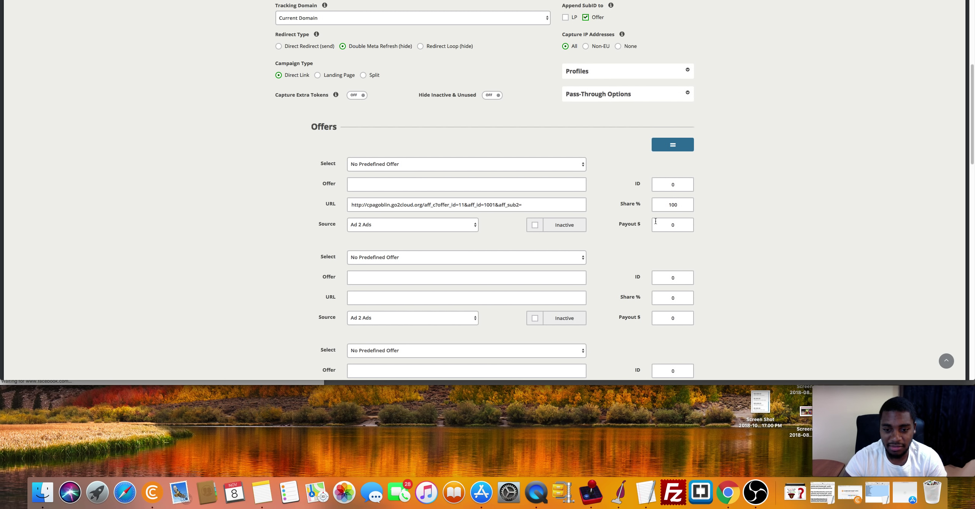
left_click(670, 219)
left_click(678, 227)
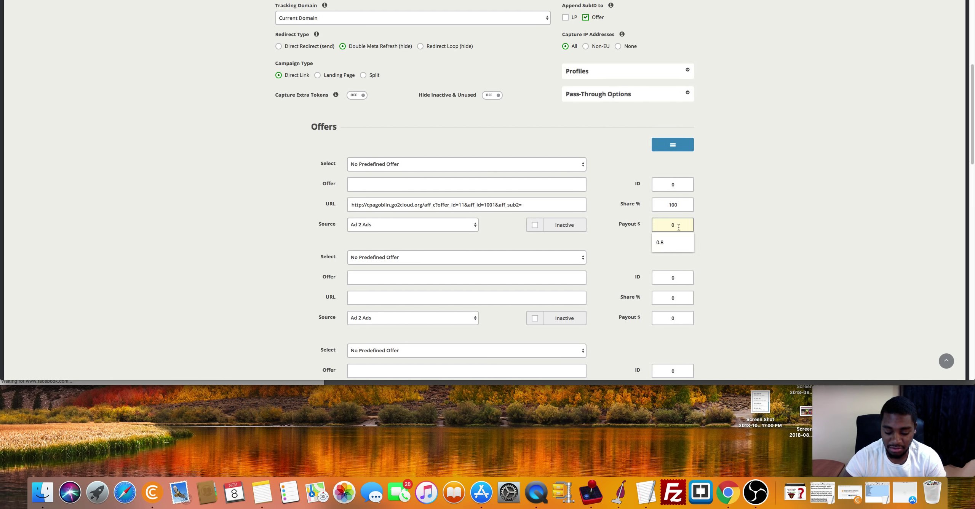
left_click(671, 243)
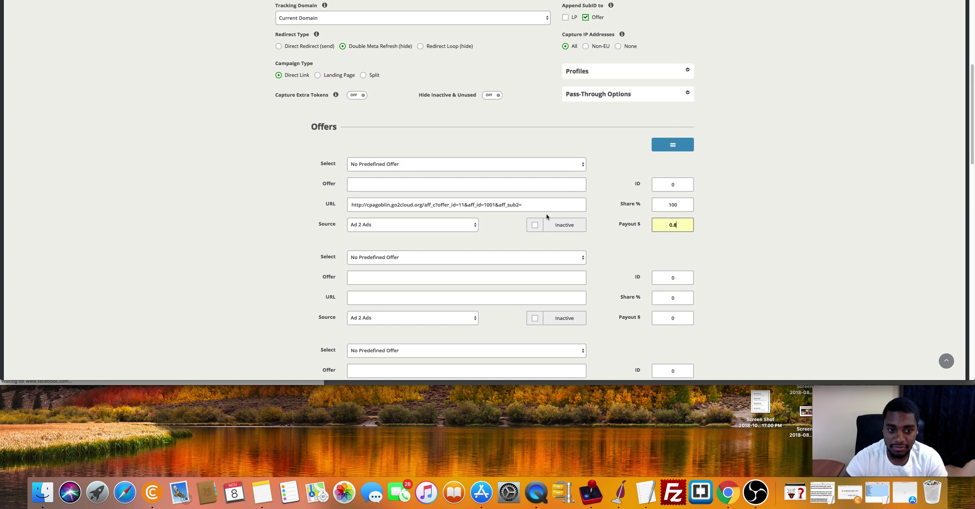
- Name the first offer 'mid' and save the campaign
left_click(524, 189)
type("m")
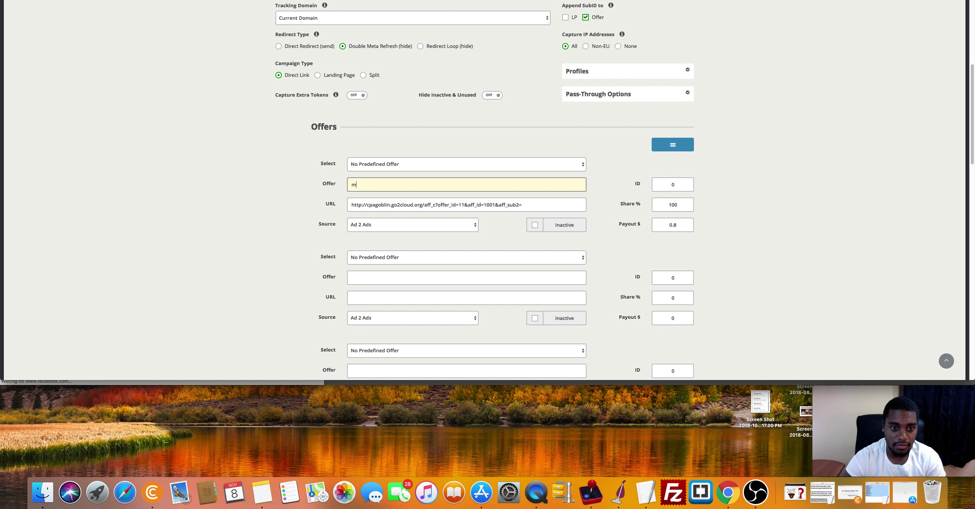
type("id")
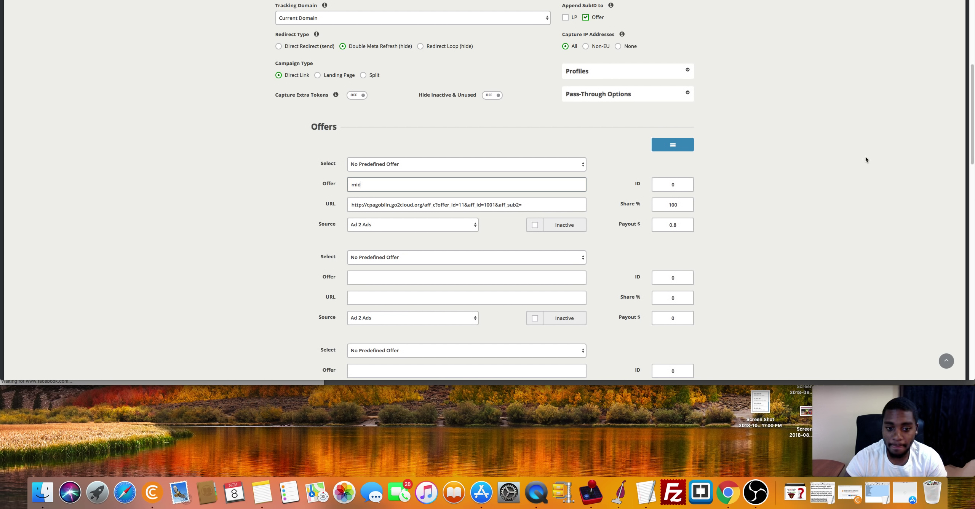
scroll(388, 242, "down", 8)
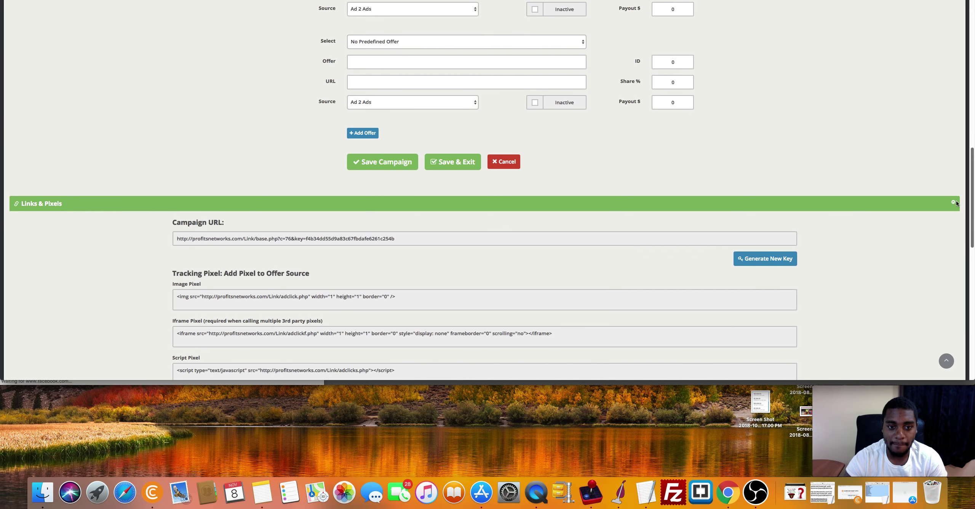
left_click(376, 159)
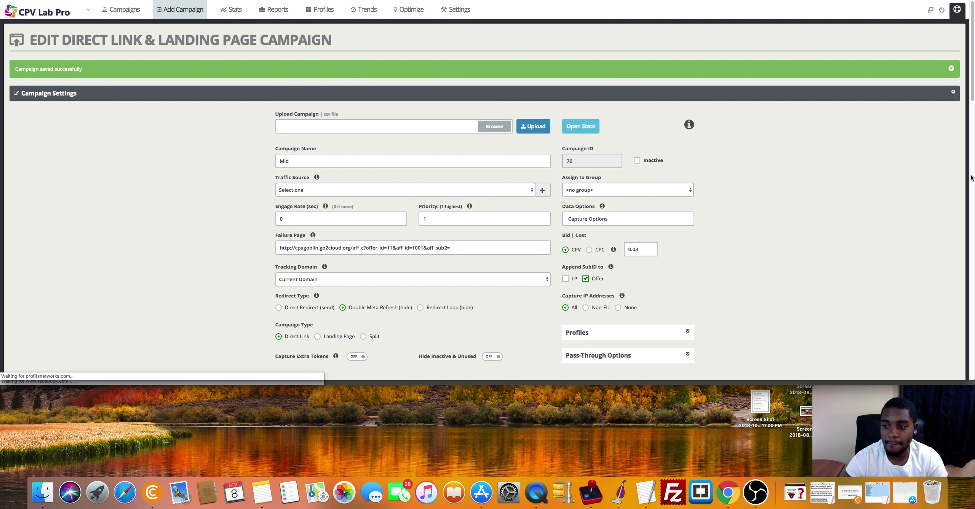
- Scroll to Links & Pixels and select the generated Mid campaign URL
scroll(971, 177, "down", 15)
scroll(950, 257, "down", 5)
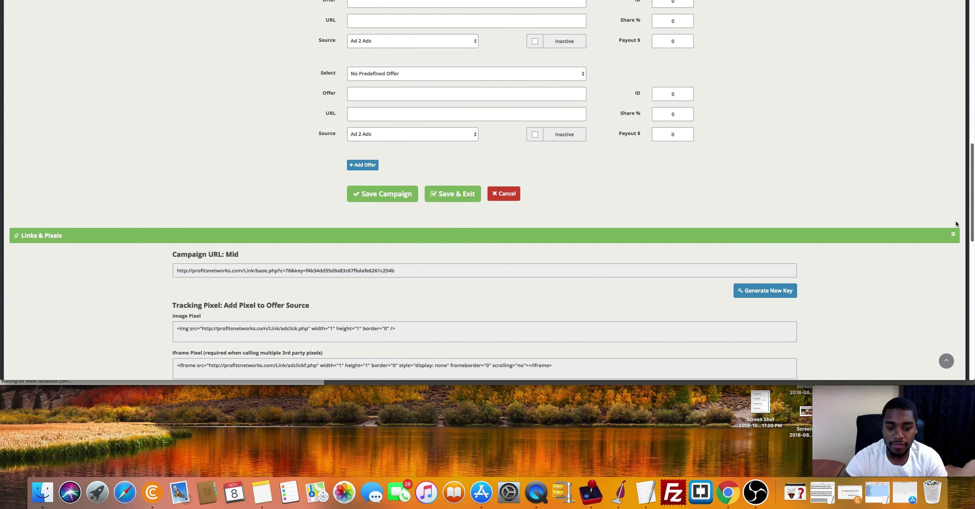
scroll(951, 256, "down", 3)
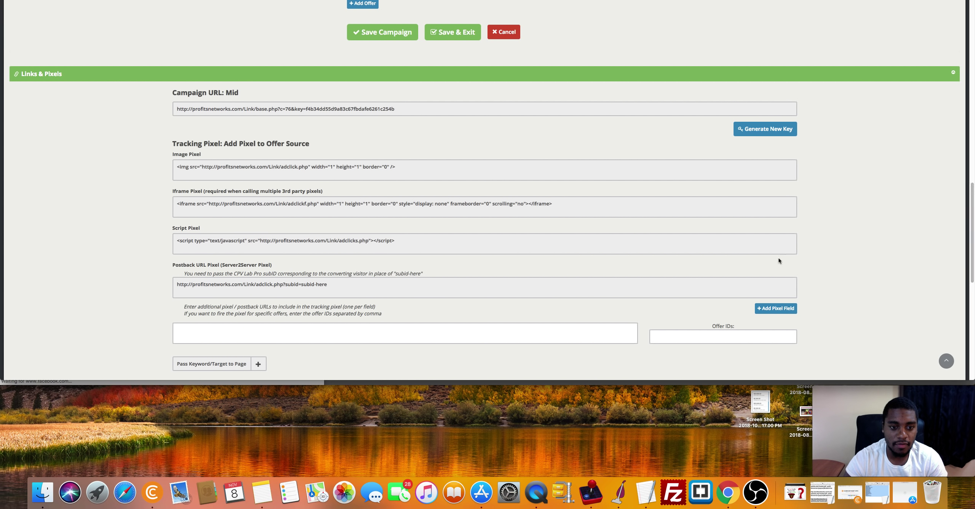
left_click(388, 110)
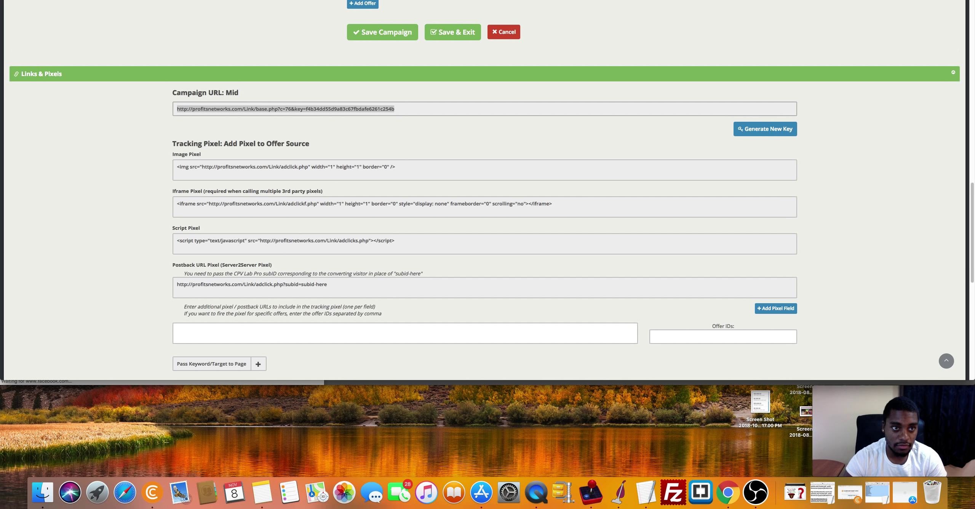
- Load the copied Mid campaign URL in a new tab to test the redirect
key("super+t")
key("super+v")
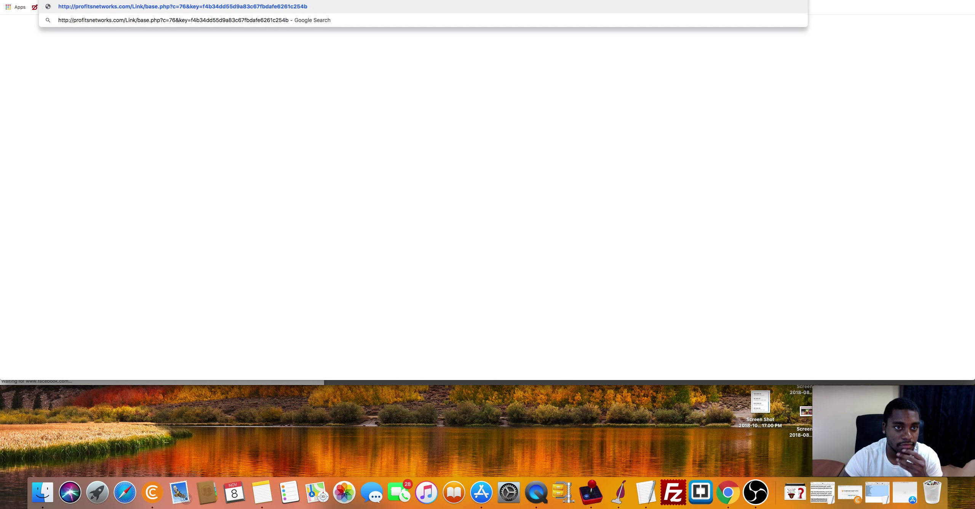
key("Return")
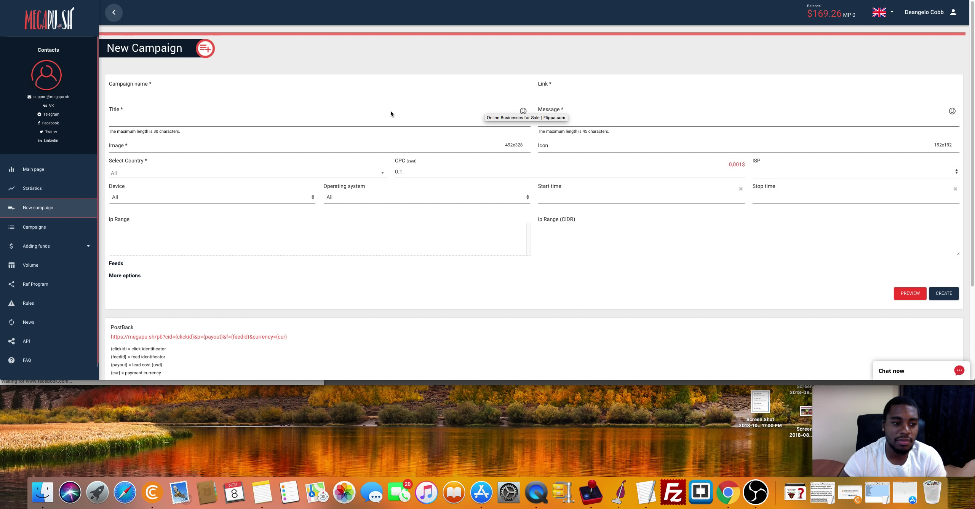
- Enter campaign name 'Mind' and notification title 'Signup Today For Free'
left_click(364, 94)
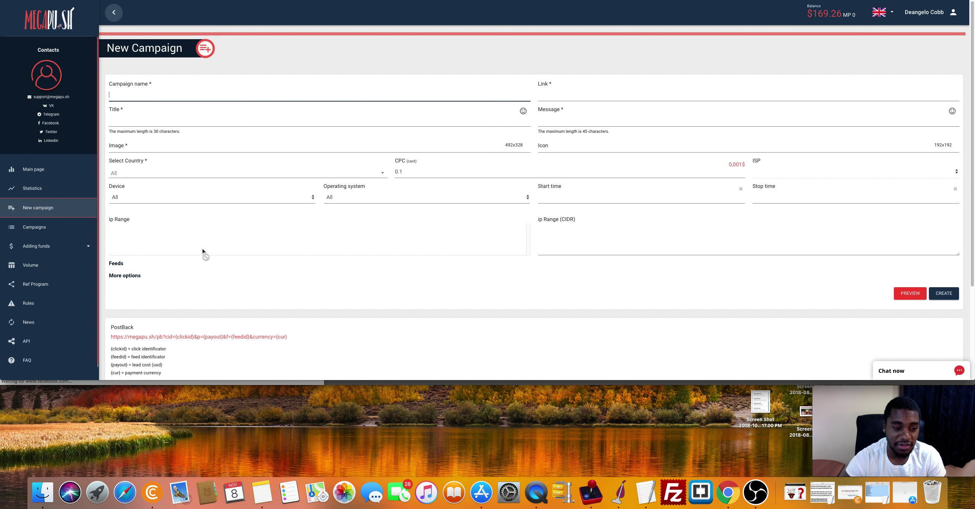
type("Mind")
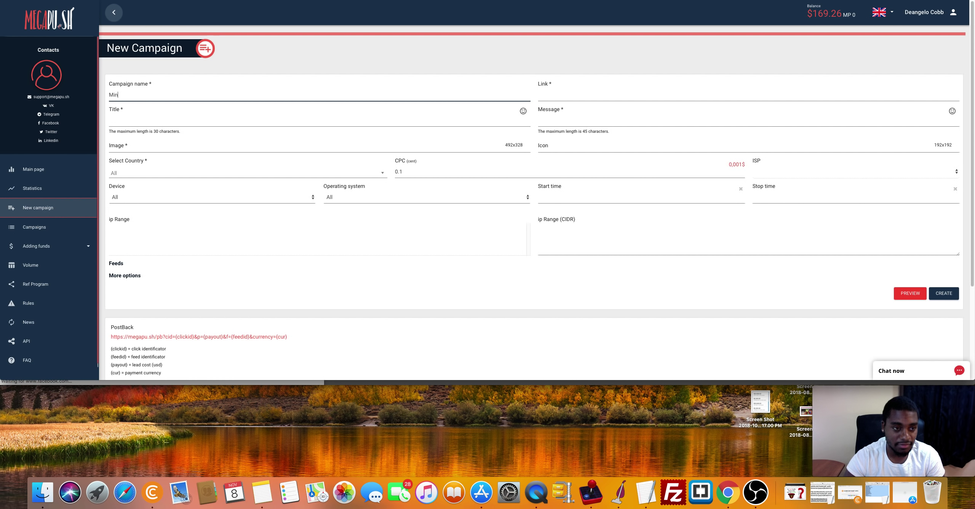
left_click(271, 123)
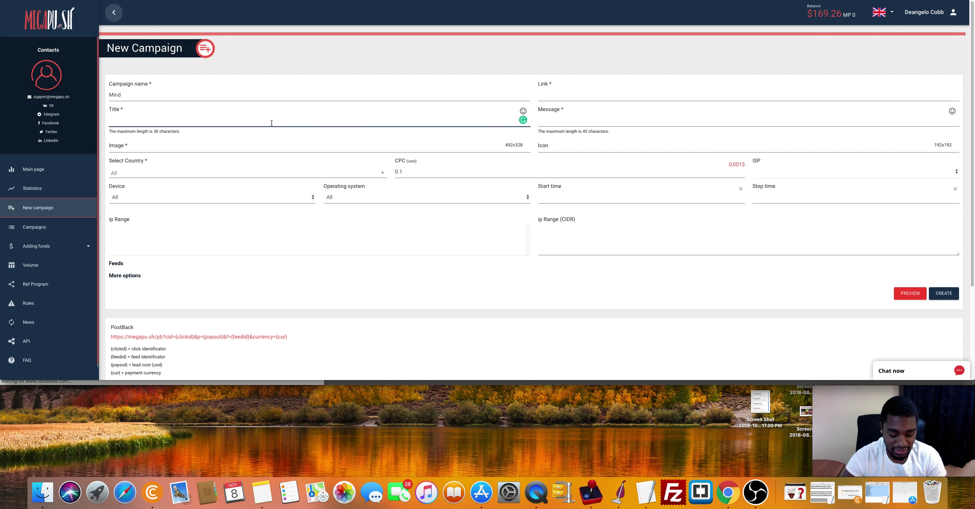
type("Sgnup")
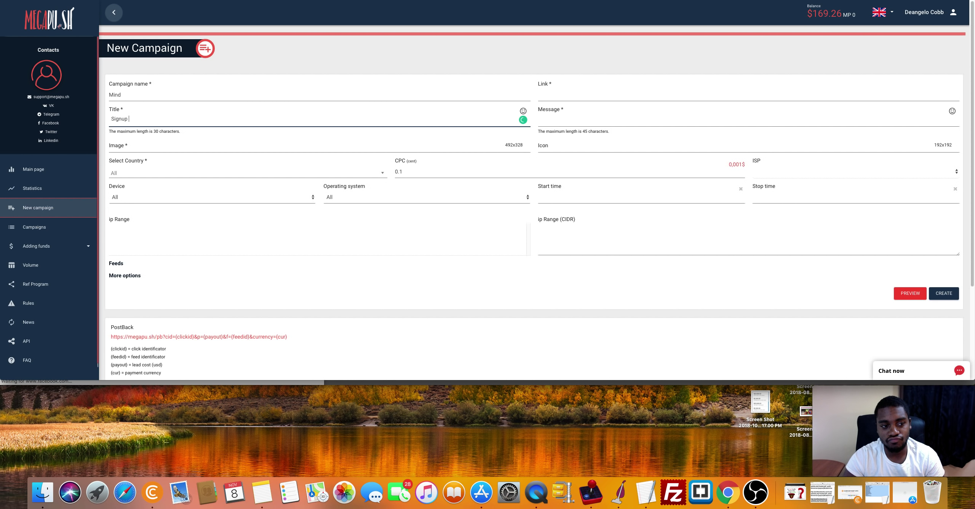
type("oday")
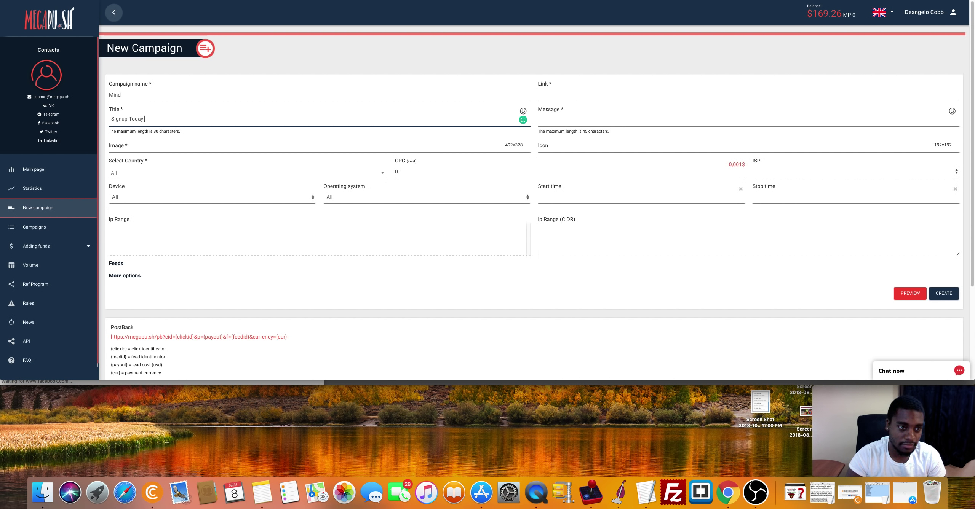
type(" For Fe")
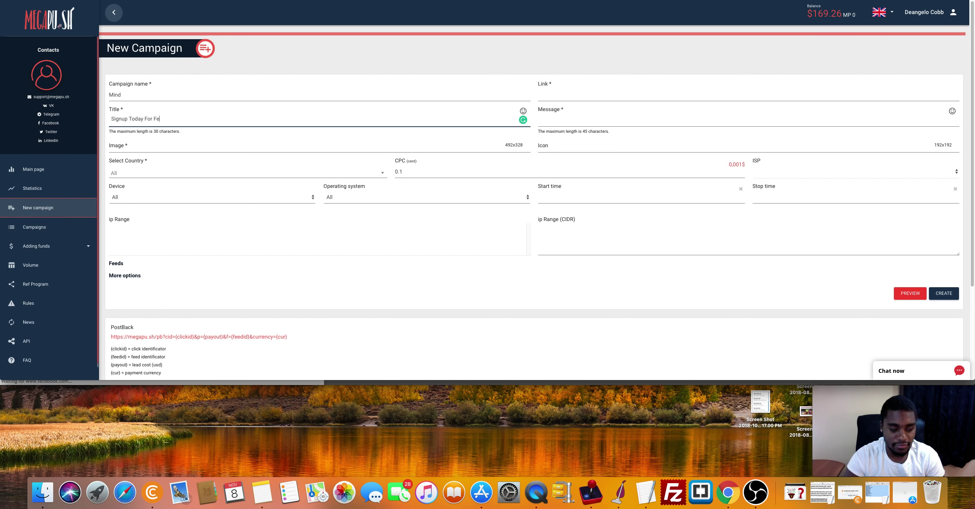
key("BackSpace")
type("ree")
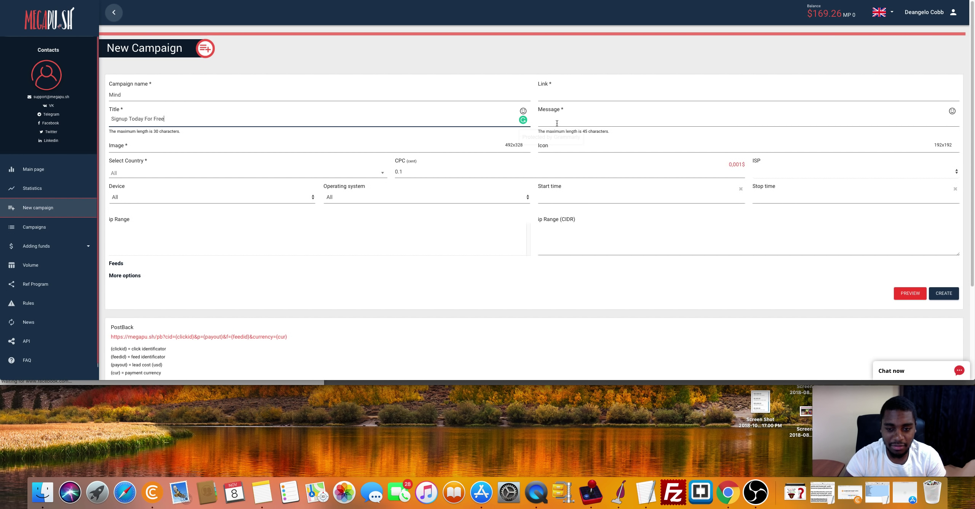
left_click(557, 122)
- Paste the tracking URL as the Link and write the message 'Make An Extra $50 A Day With surveys'
left_click(566, 92)
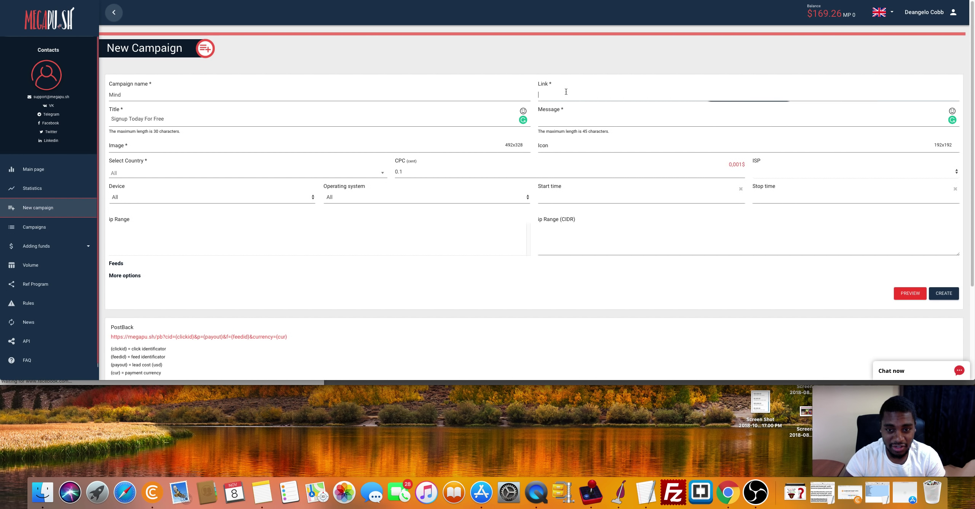
key("cmd+v")
left_click(572, 123)
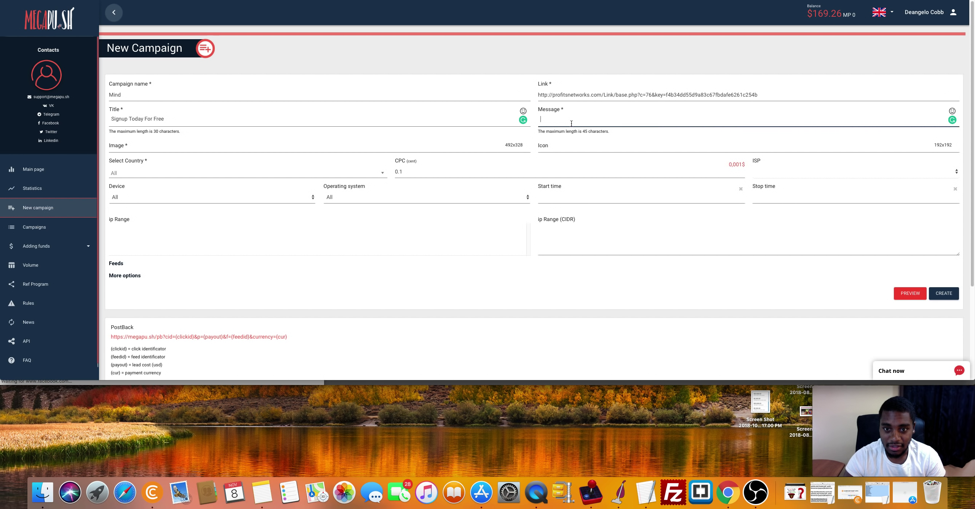
type("Make A")
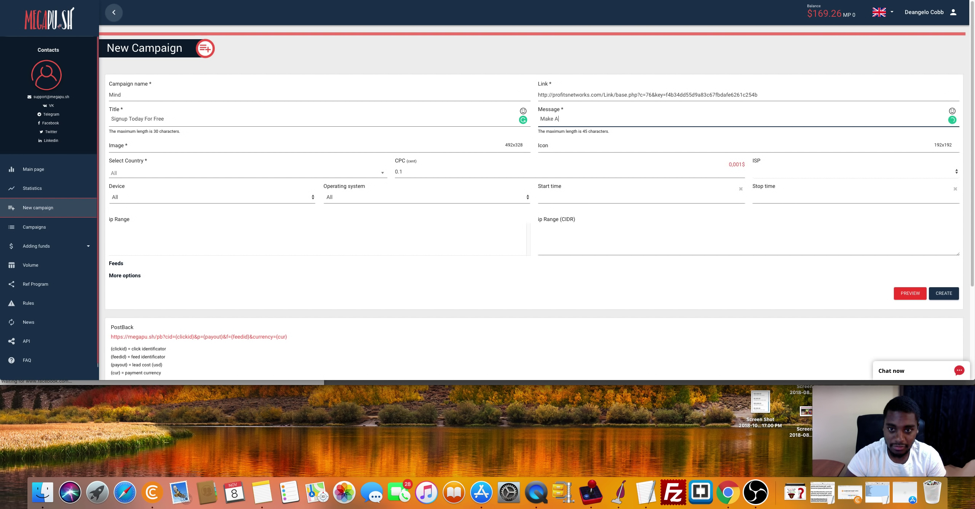
type("n Extra")
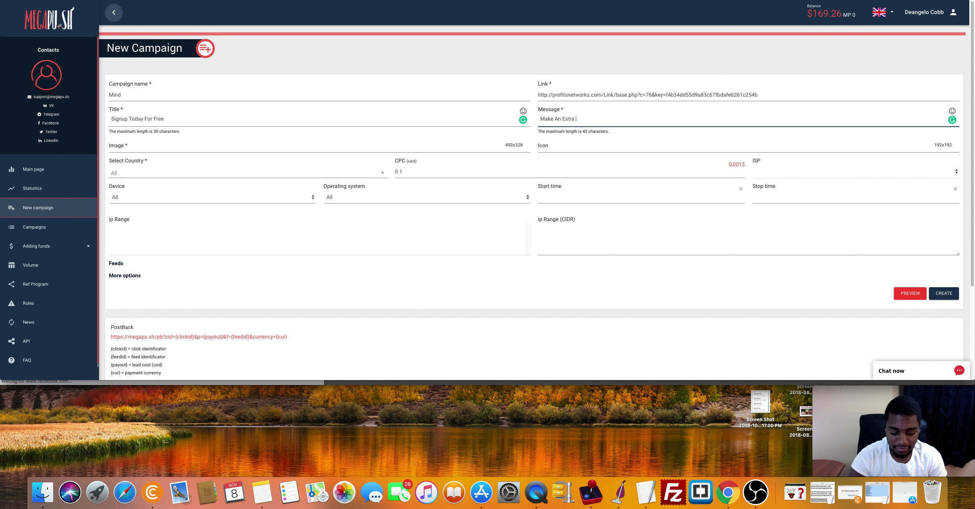
type(" $50 A")
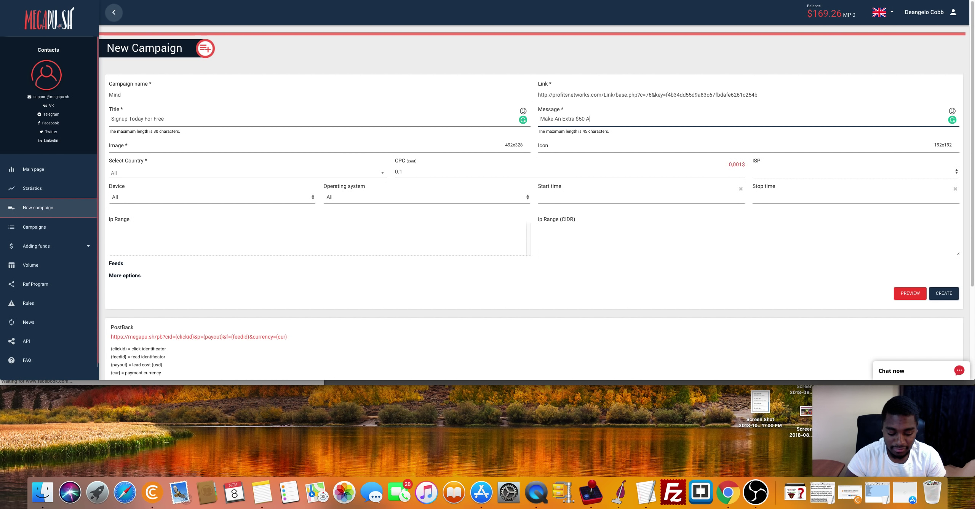
key("BackSpace")
key("BackSpace")
key("BackSpace")
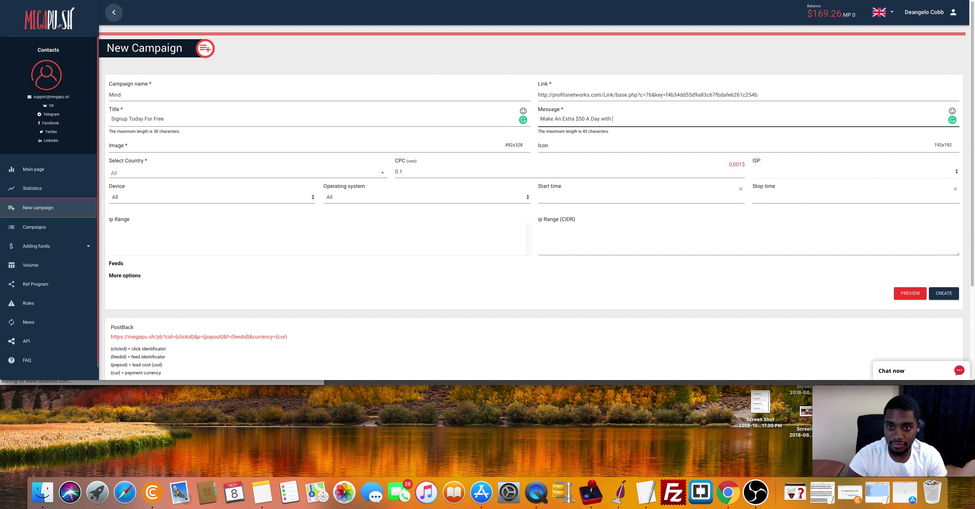
type("W")
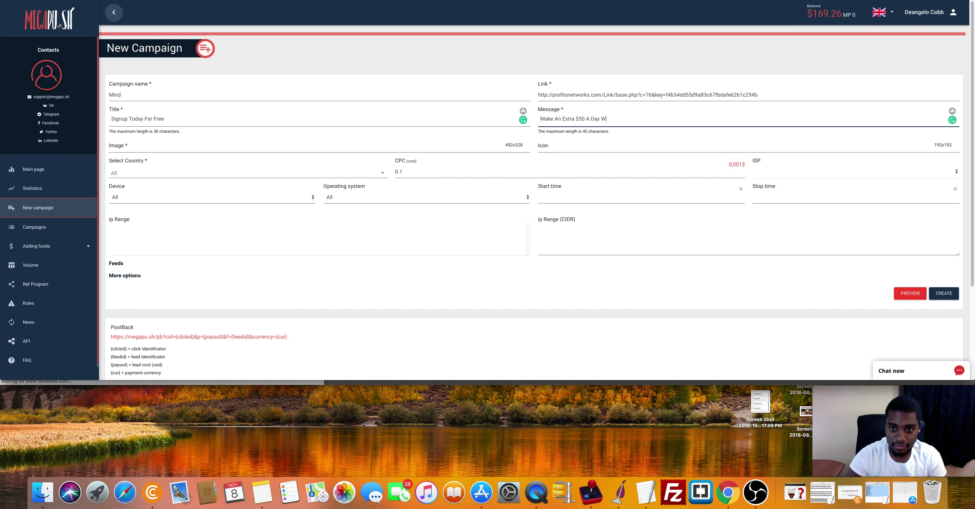
type("ith surveys")
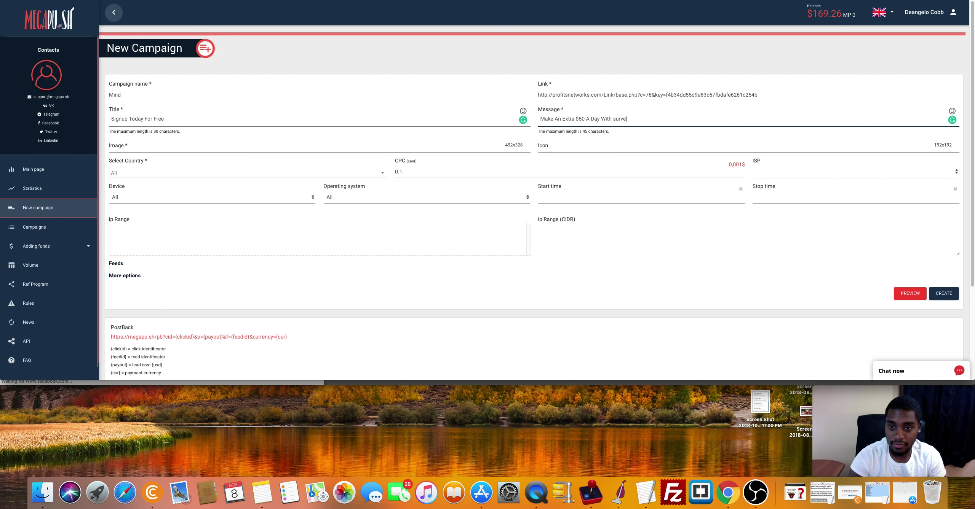
- Capitalise 'surveys' so the message ends 'With Surveys!'
left_click(614, 119)
key("BackSpace")
type("S")
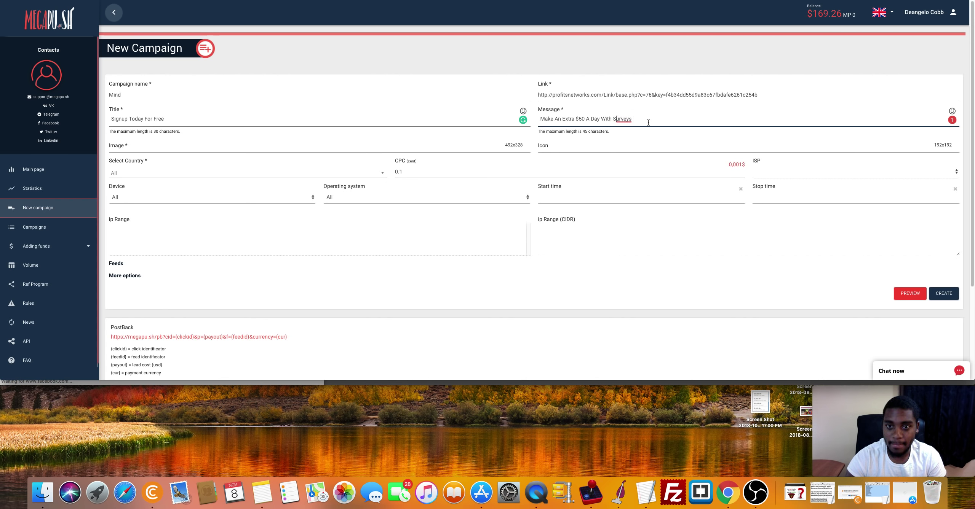
left_click(648, 122)
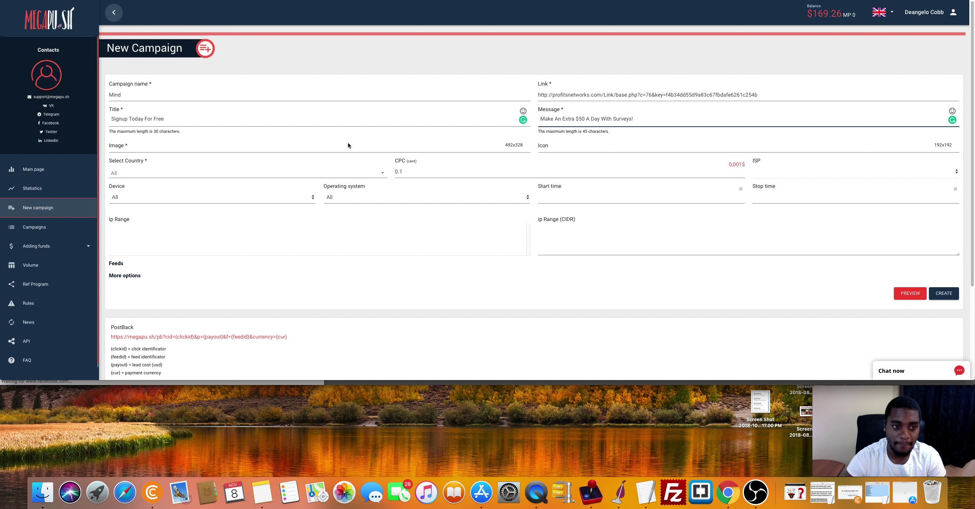
- Cancel the image upload and run a web search for 'get paid for surveys'
left_click(516, 146)
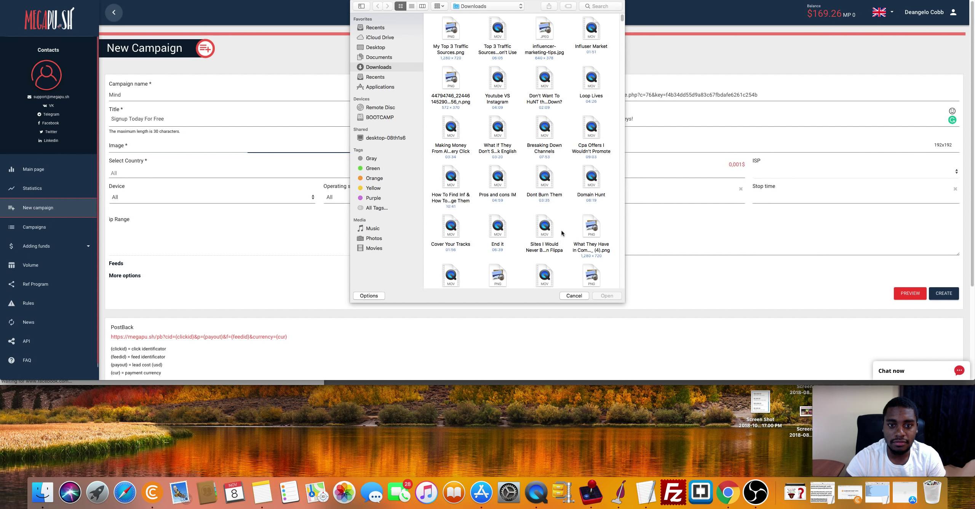
left_click(570, 299)
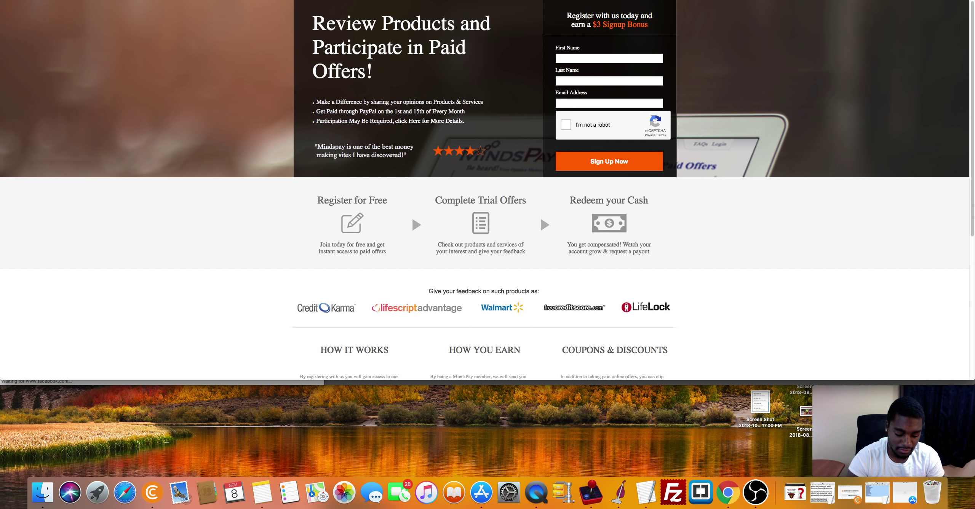
key("super+l")
type("get paid for s")
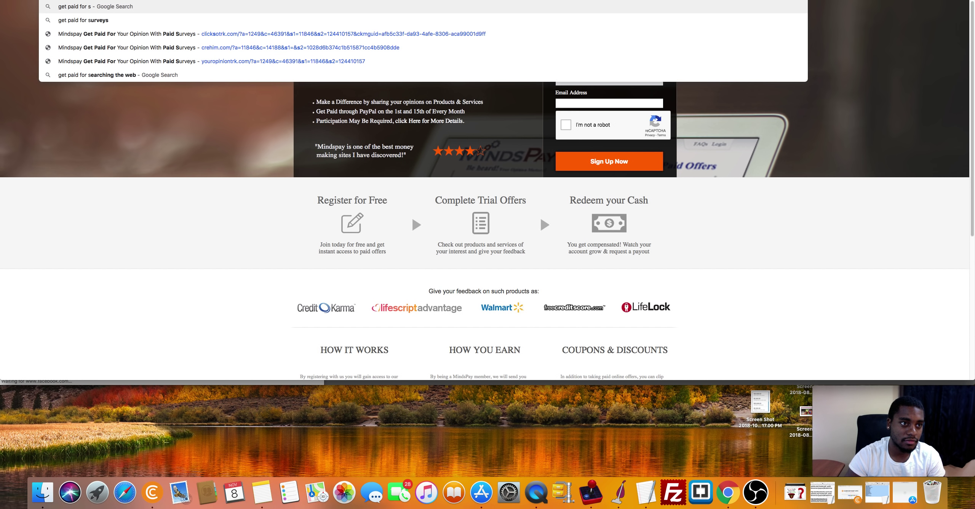
key("Escape")
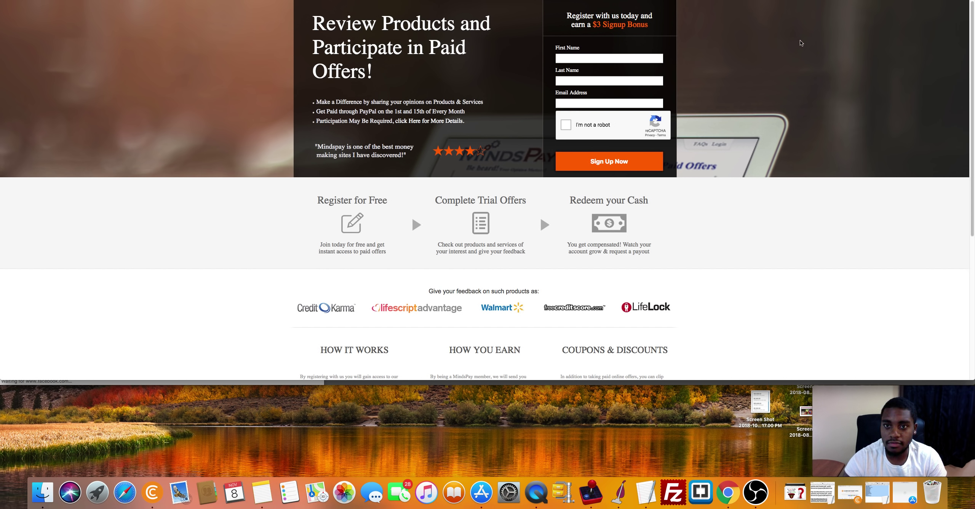
key("Return")
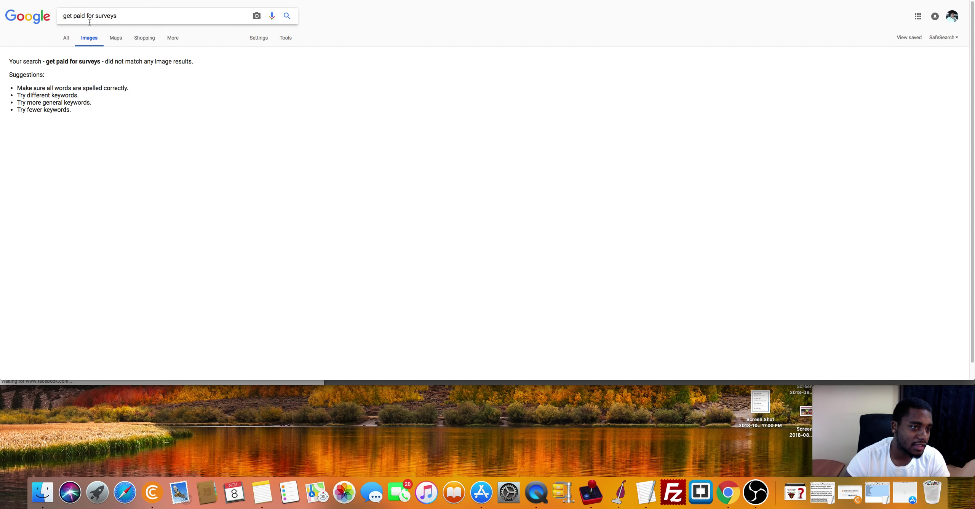
- Remove 'for' from the Google Images query and search for 'get paid surveys'
double_click(79, 16)
left_click(84, 16)
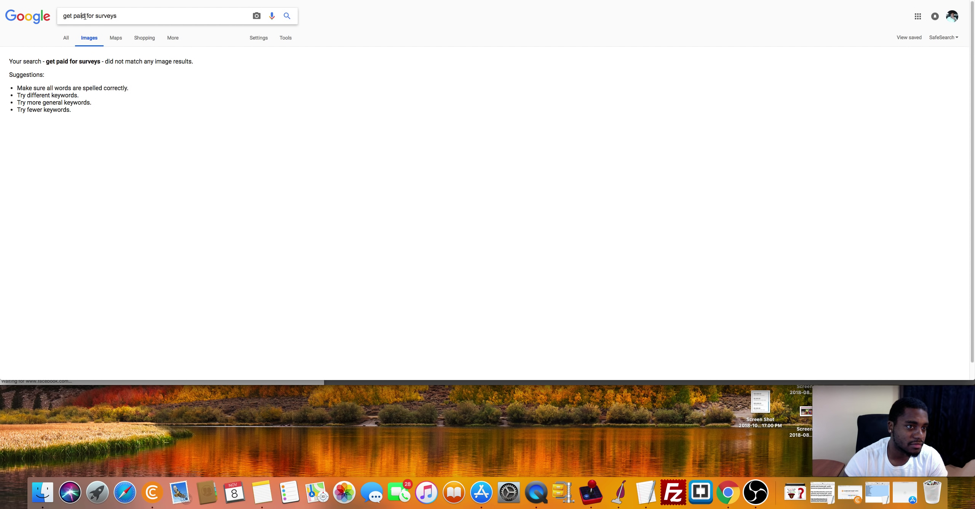
left_click_drag(85, 16, 94, 17)
key("BackSpace")
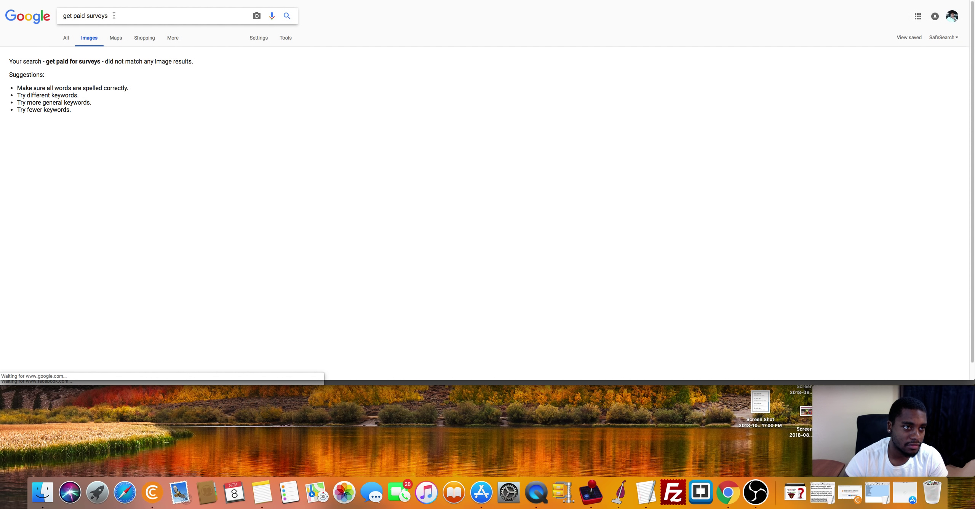
key("Return")
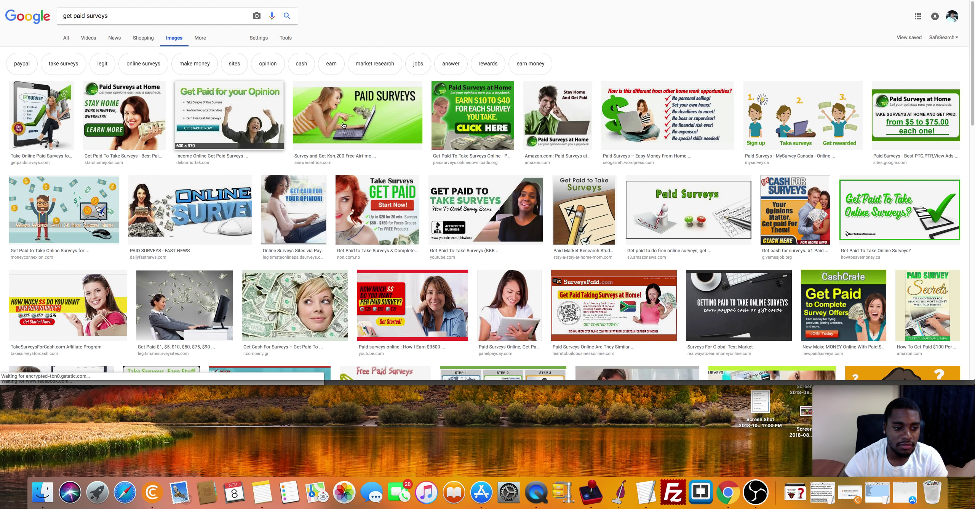
- Save the 'Get Paid for your Opinion' image to Downloads as get-paid-for-taking-surveys.jpg
left_click(331, 132)
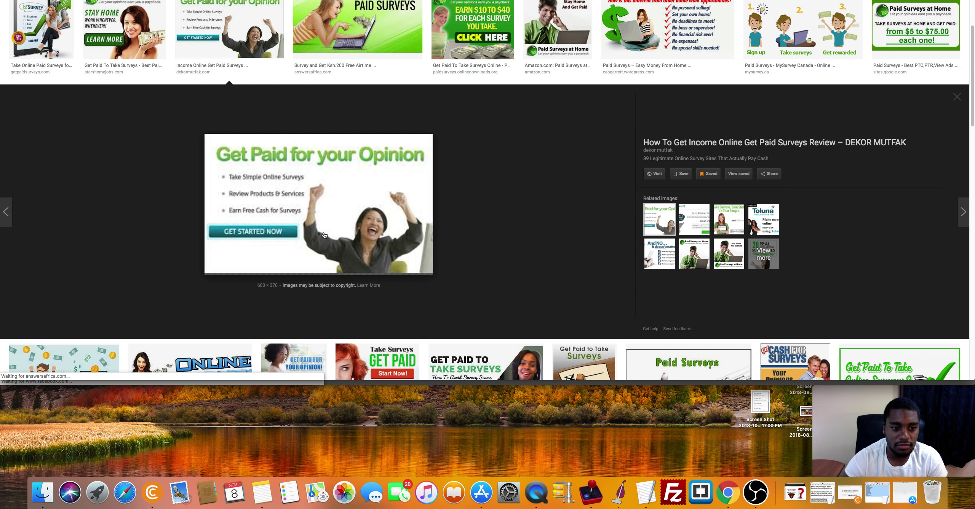
right_click(324, 233)
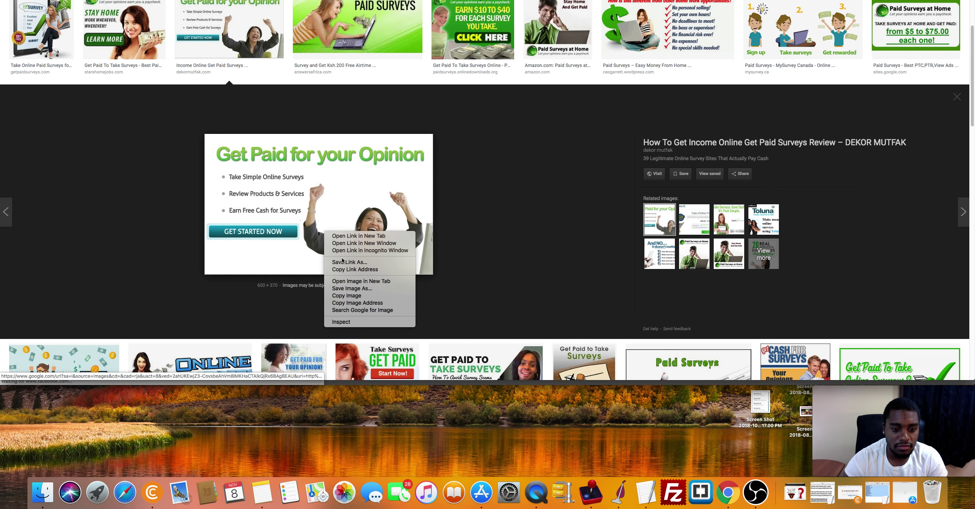
left_click(343, 289)
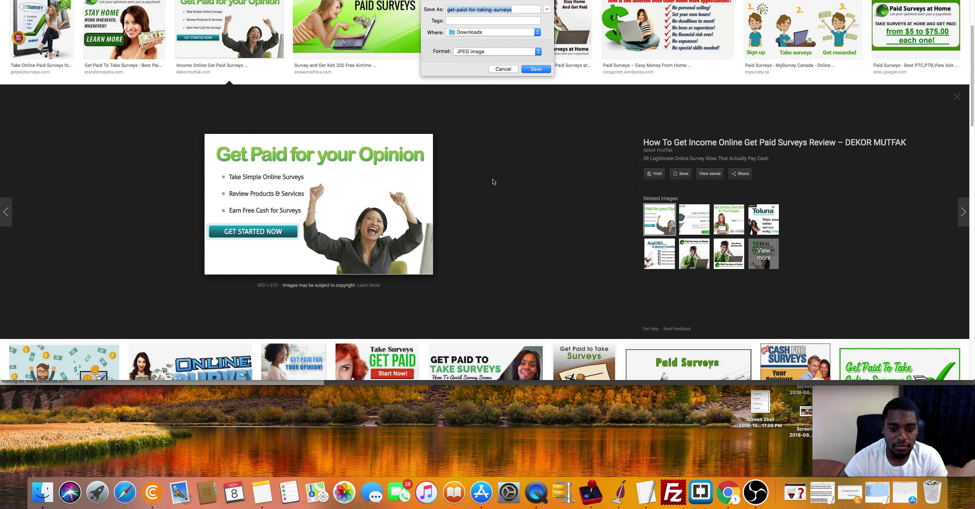
left_click(542, 70)
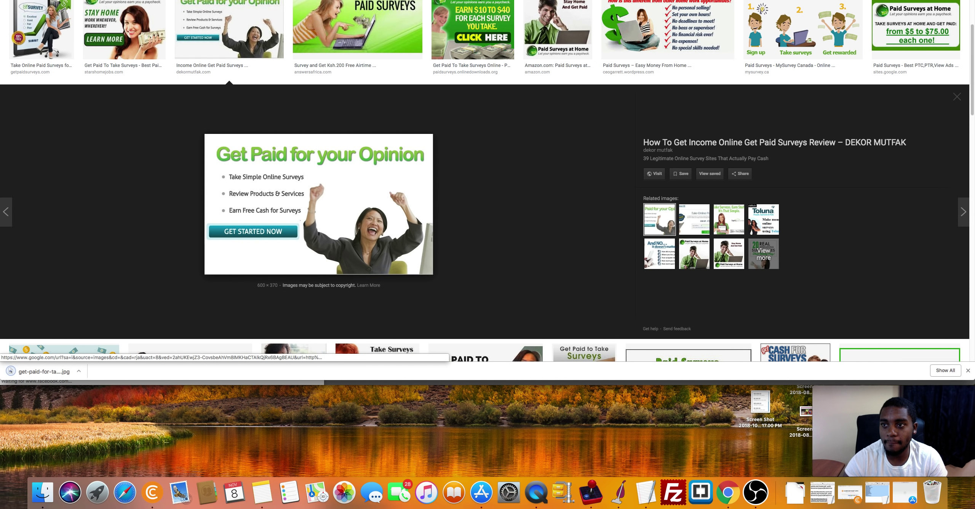
key("ctrl+Tab")
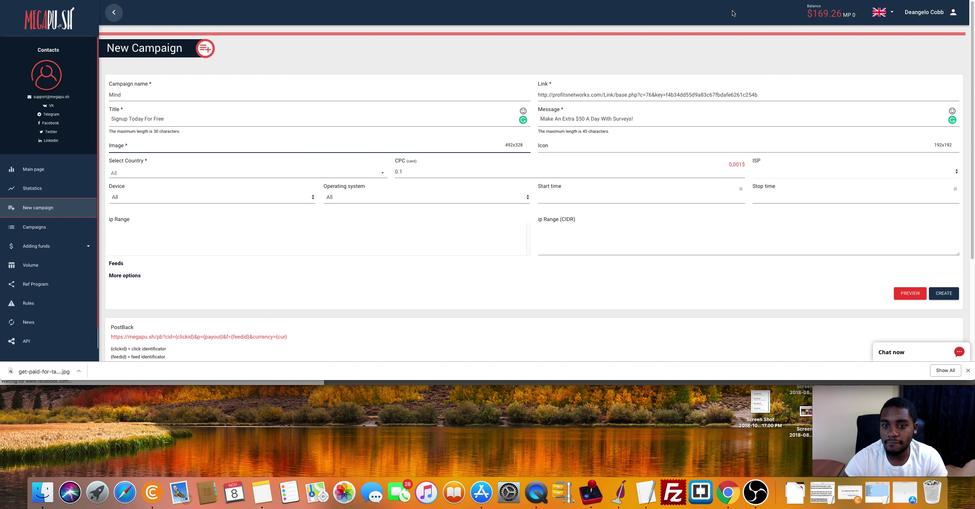
- Upload get-paid-for-taking-surveys.jpg as the campaign image, cropped to nearly the full frame
left_click(514, 145)
left_click(457, 37)
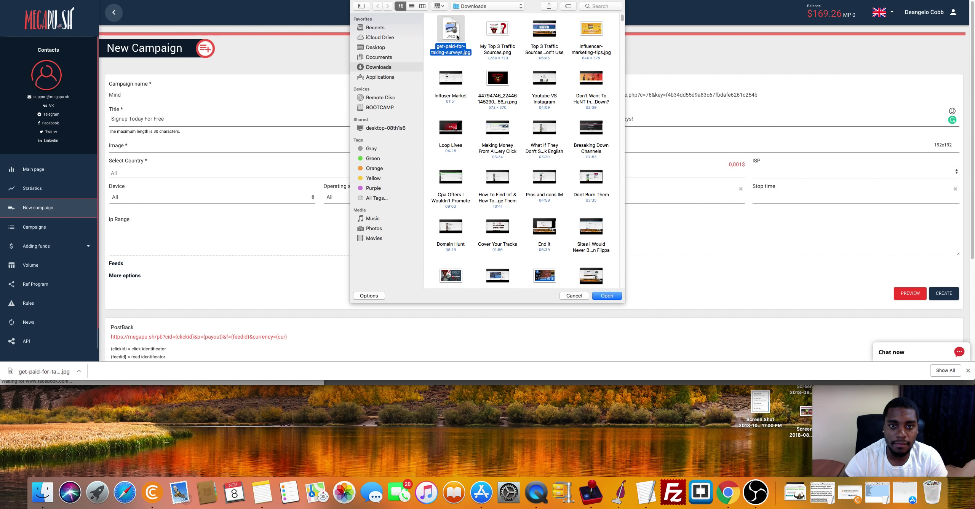
double_click(457, 37)
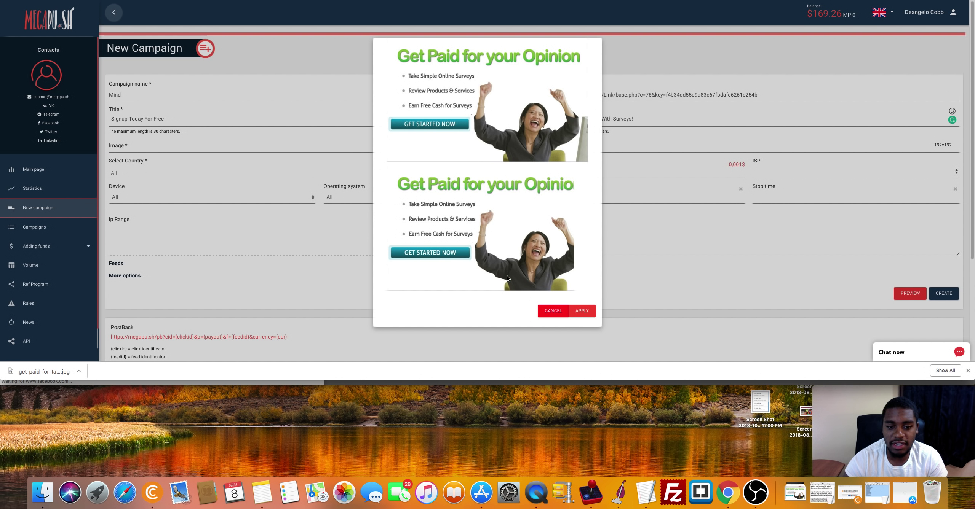
left_click(534, 123)
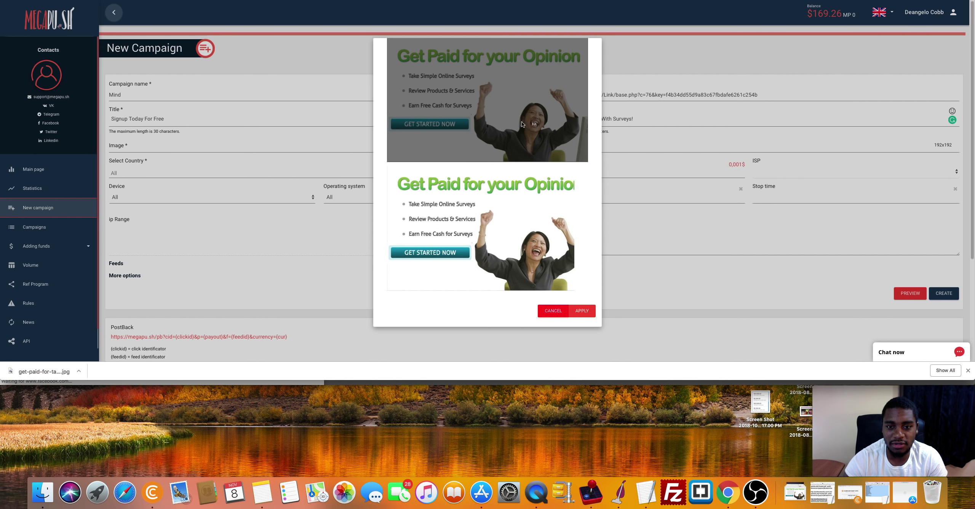
left_click_drag(522, 124, 493, 98)
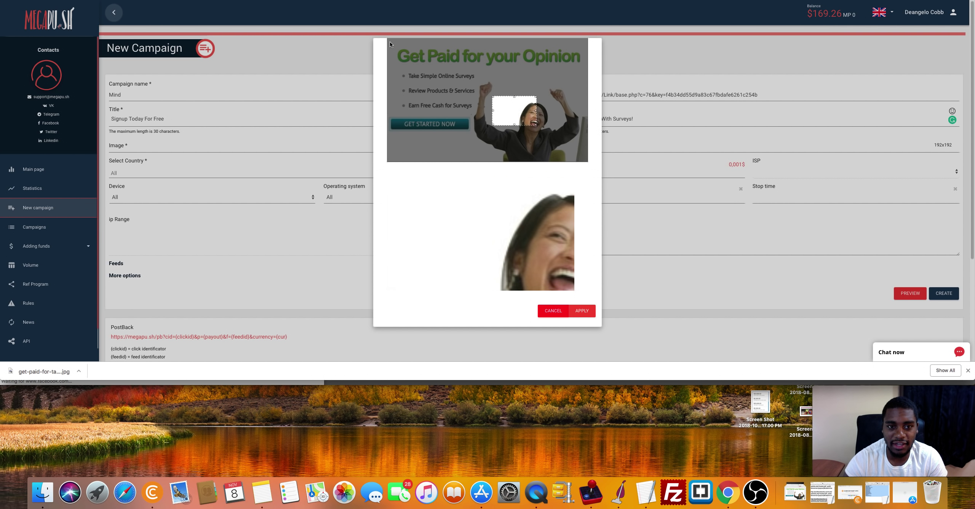
mouse_move(388, 39)
left_mouse_down()
mouse_move(503, 115)
mouse_move(501, 161)
mouse_move(562, 172)
left_mouse_up()
left_click_drag(529, 139, 531, 138)
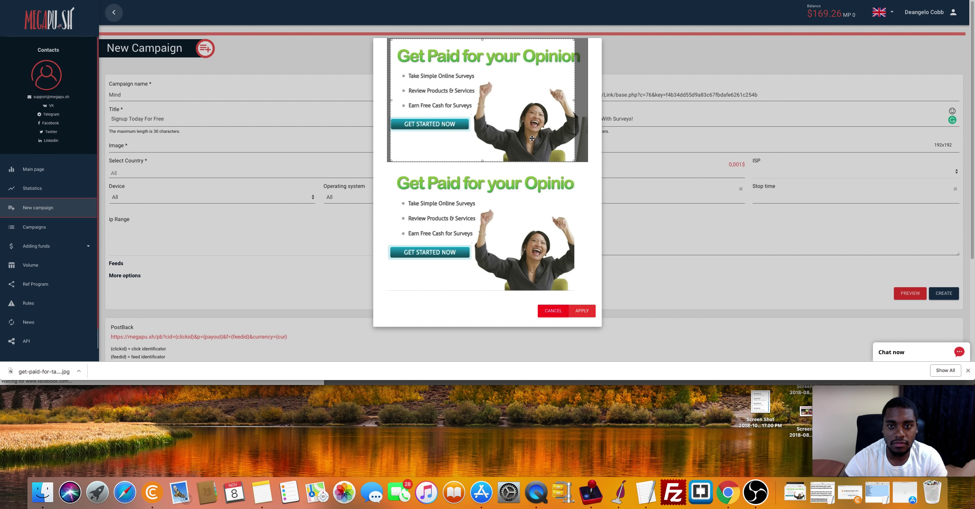
left_click(577, 99)
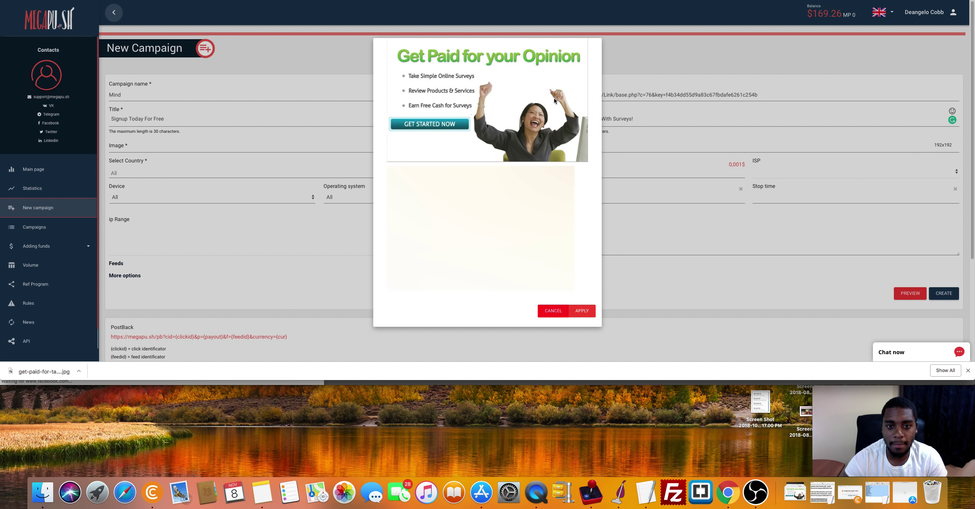
left_click_drag(399, 57, 399, 58)
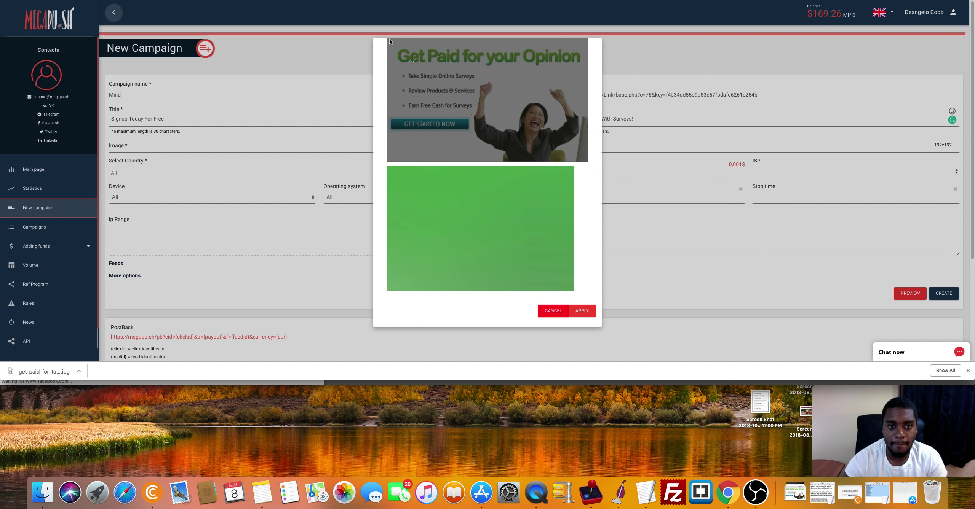
left_click_drag(389, 38, 573, 161)
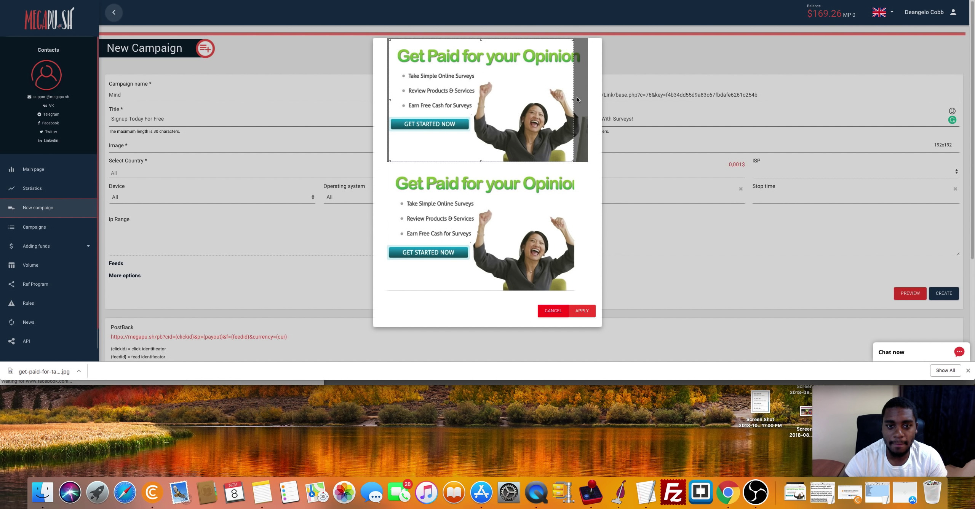
left_click_drag(546, 96, 554, 97)
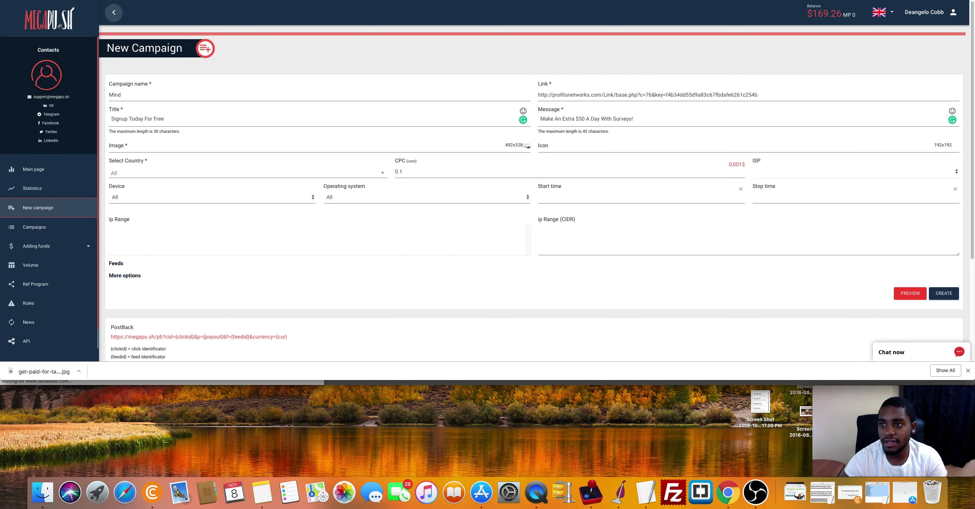
- Save the dollar-sign 'home work opportunities' survey picture from Google Images as surveys.gif
key("ctrl+Tab")
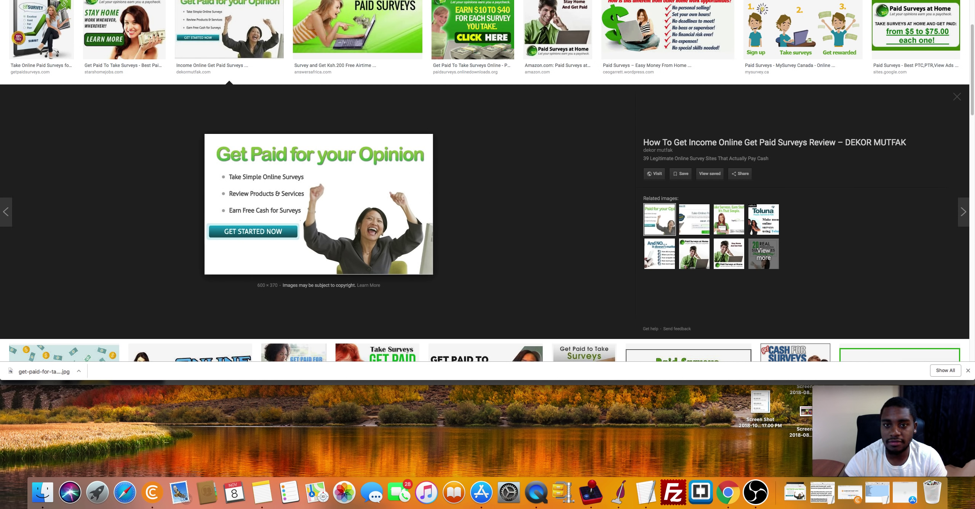
left_click(566, 20)
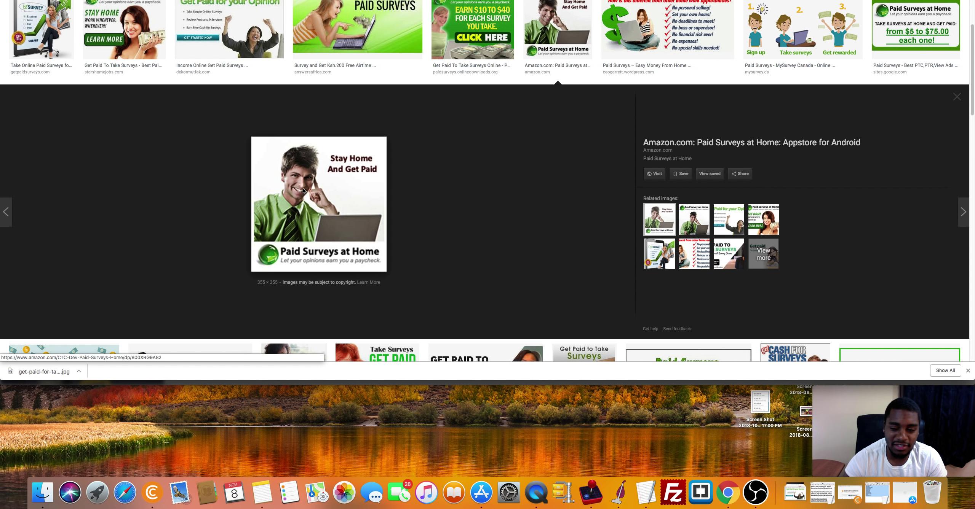
right_click(304, 189)
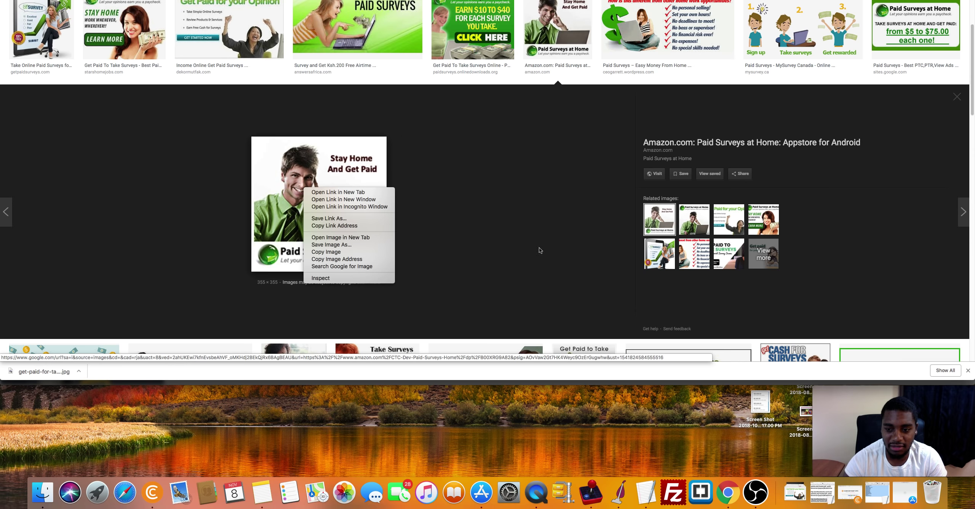
left_click(703, 259)
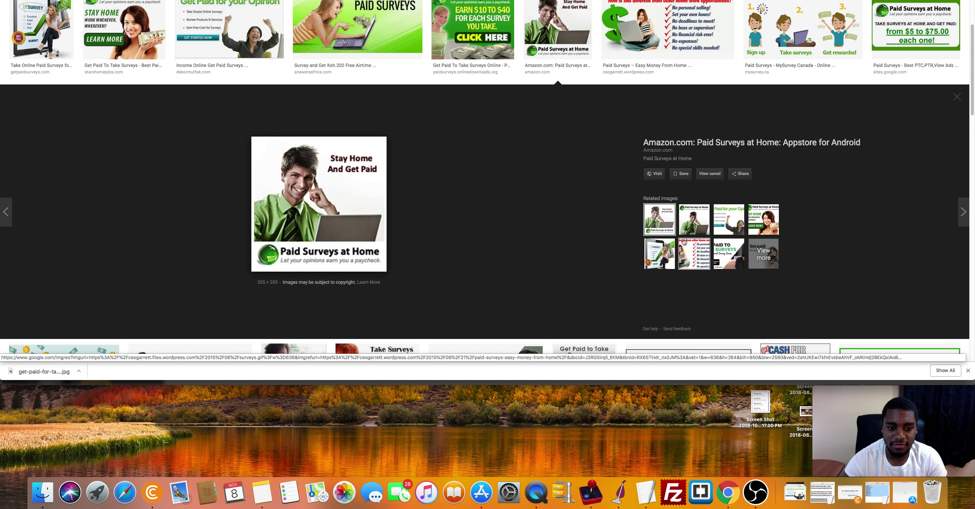
right_click(371, 205)
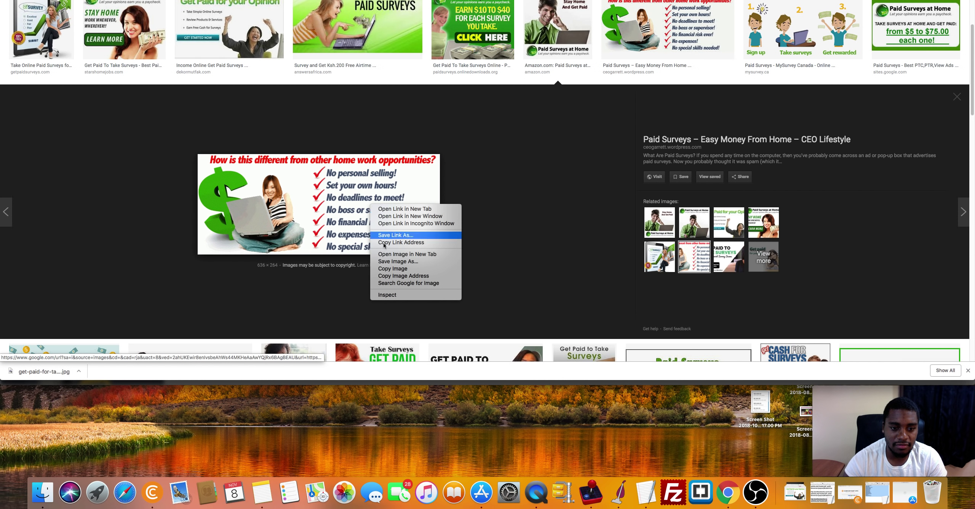
left_click(397, 261)
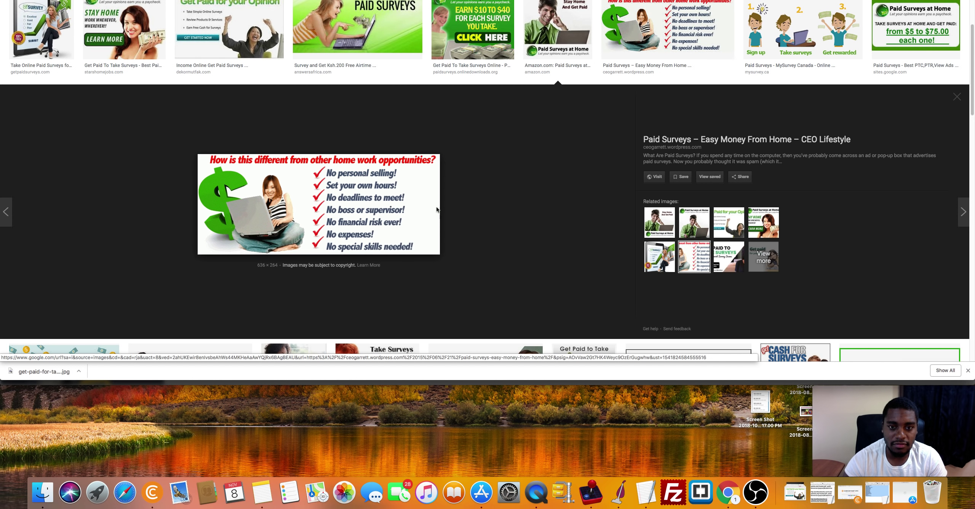
left_click(533, 69)
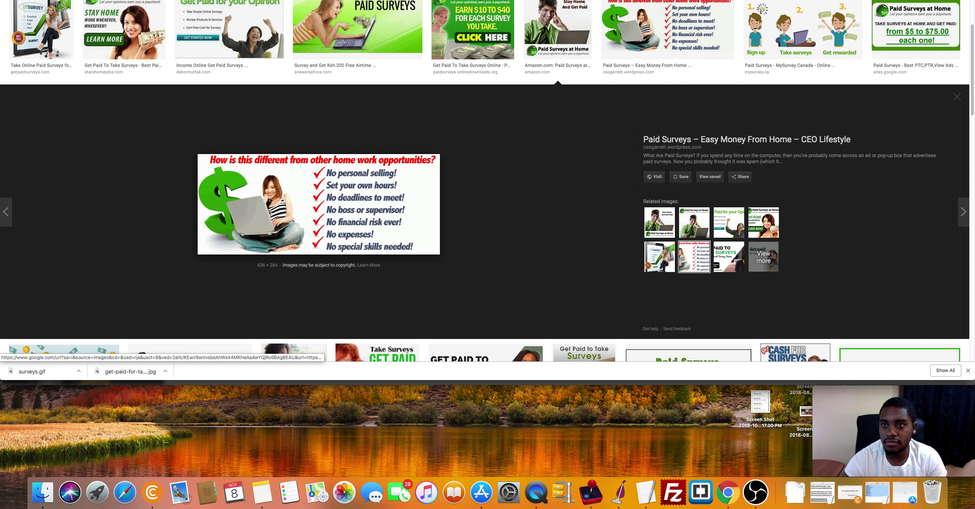
key("ctrl+Tab")
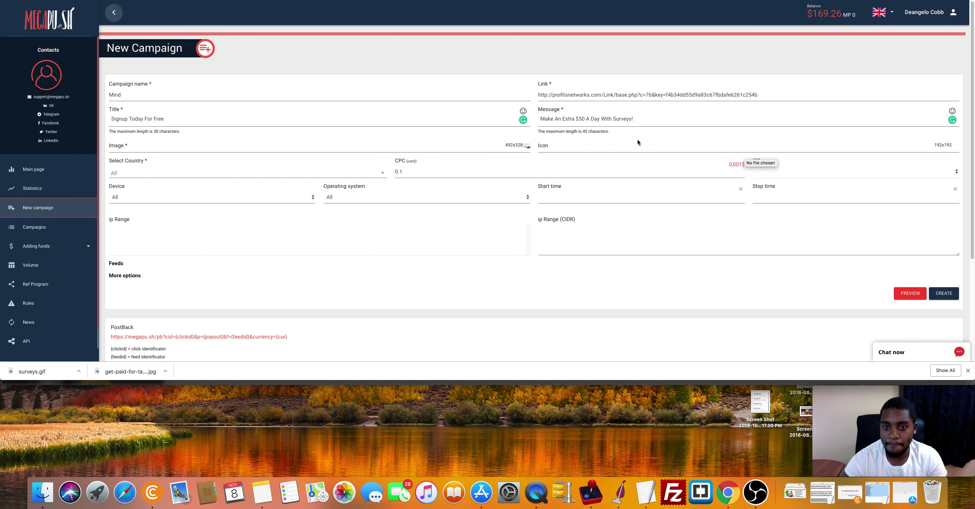
- Upload surveys.gif and apply the crop to make it the campaign's 192x192 icon
left_click(653, 140)
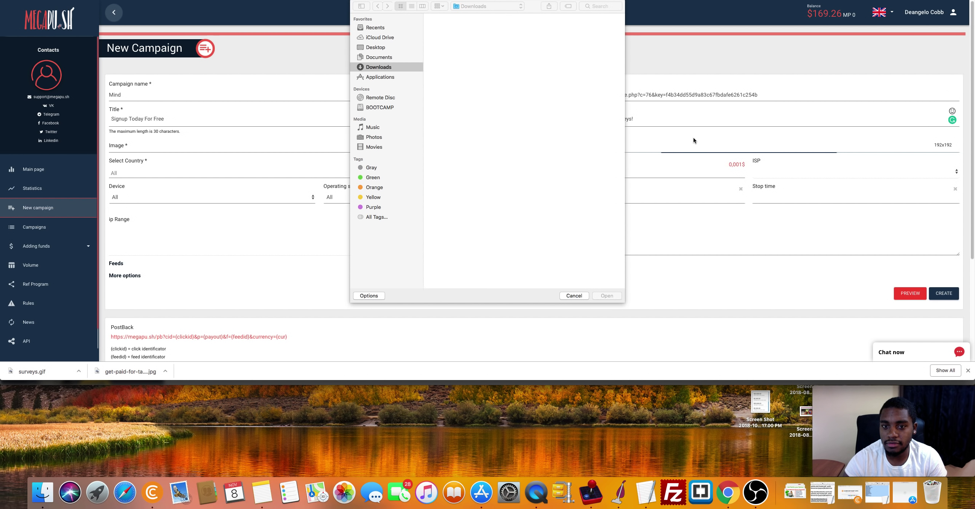
double_click(472, 51)
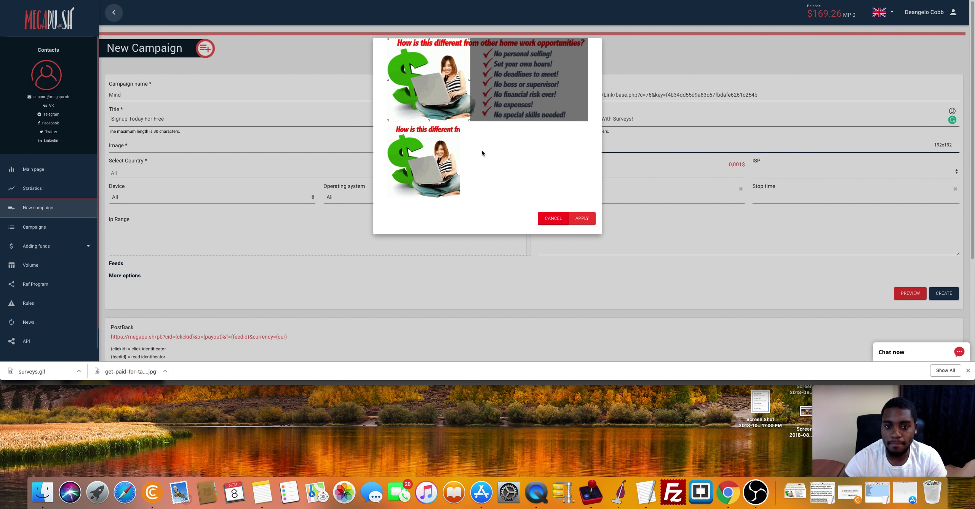
left_click(575, 218)
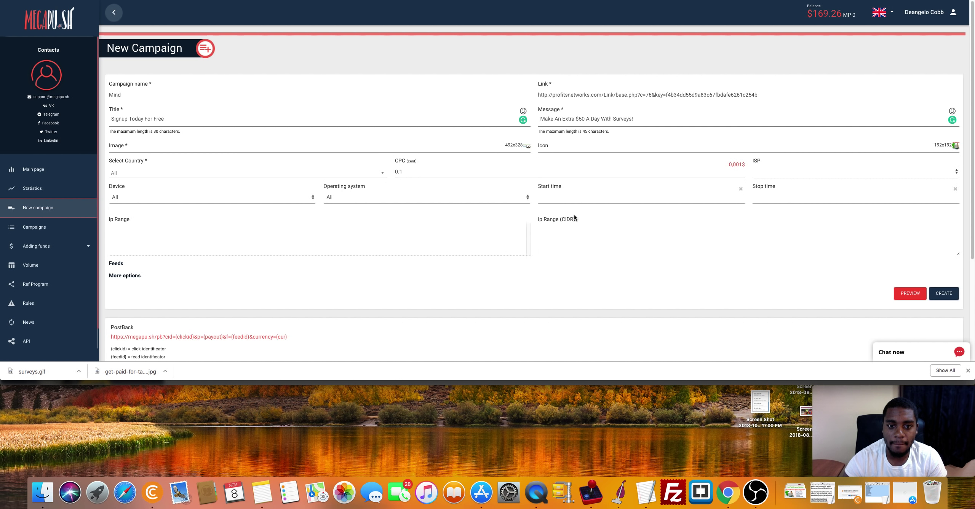
left_click(538, 172)
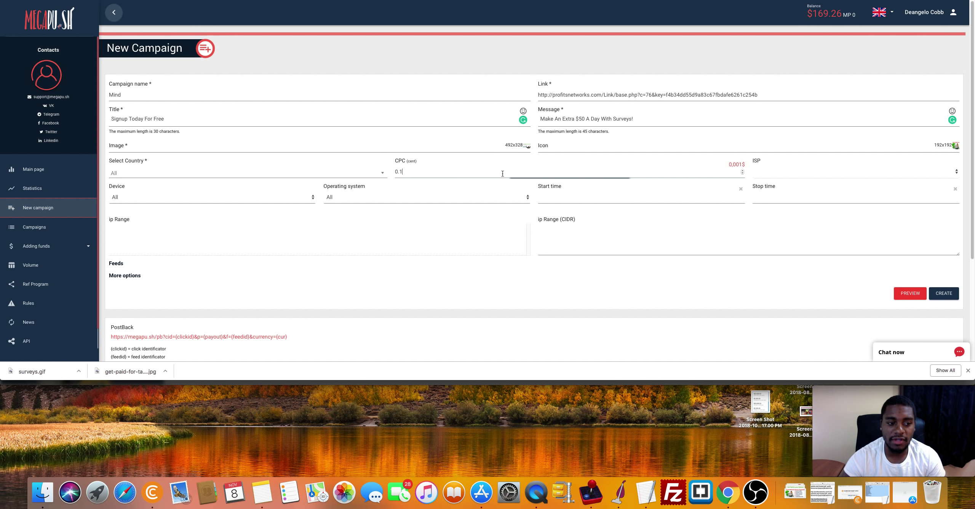
- Target the campaign at the United States, found by searching 'un' in the country list
left_click(247, 174)
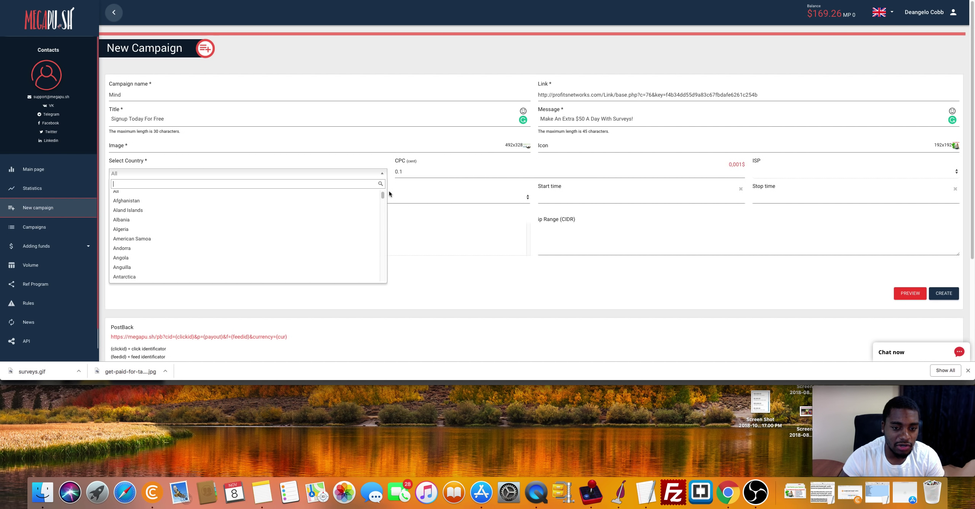
left_click_drag(382, 196, 383, 199)
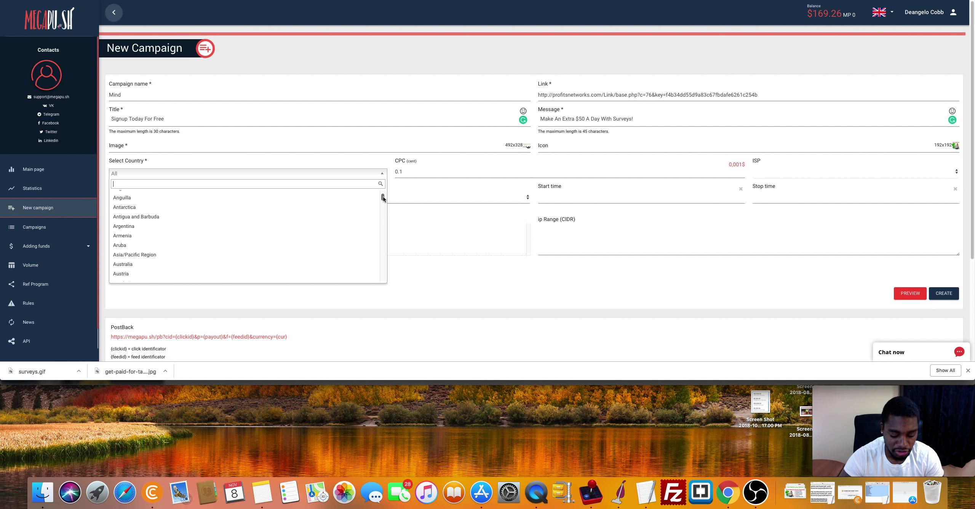
type("un")
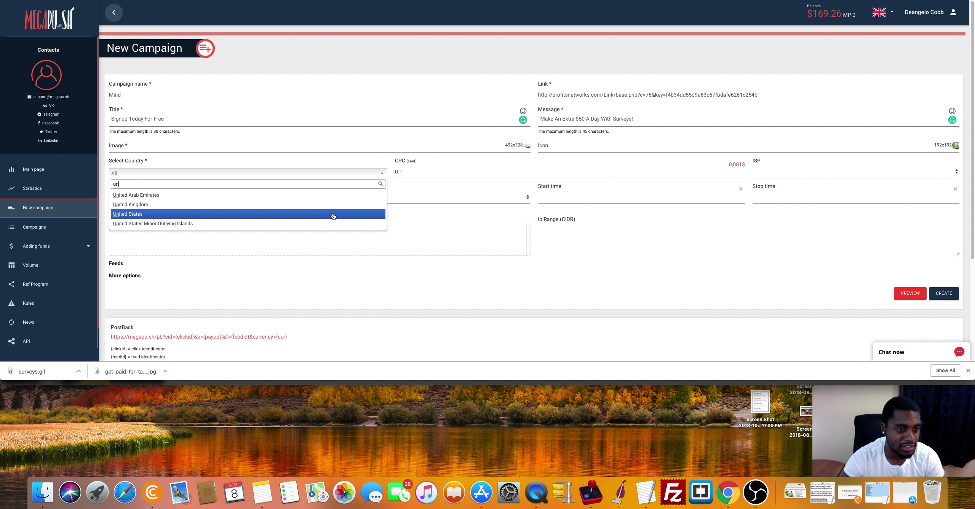
left_click(324, 215)
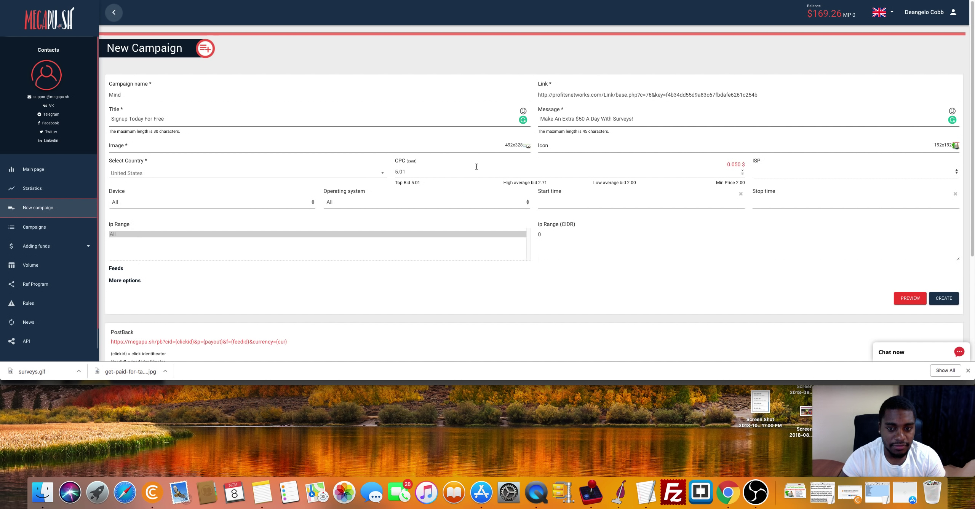
- Highlight the average bid figures 2.71 and 2.00 to compare them
left_click_drag(535, 183, 546, 183)
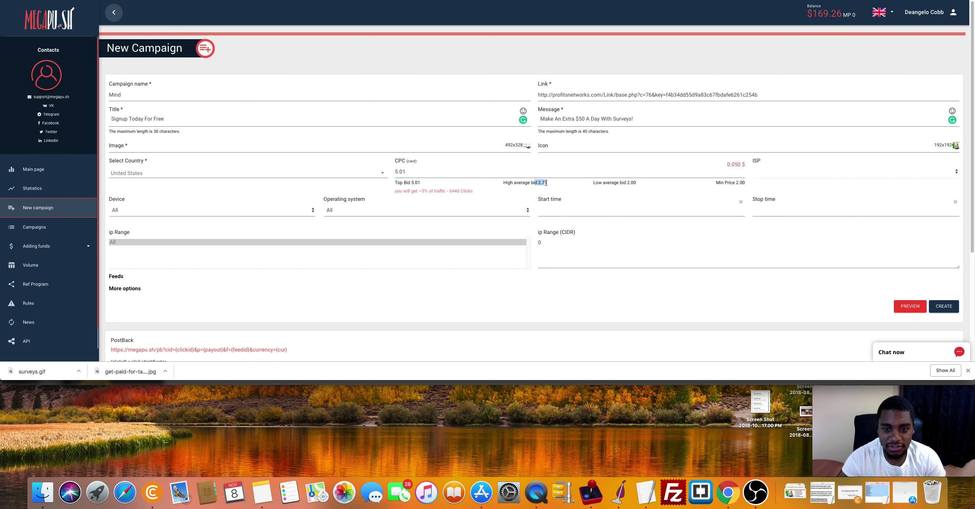
double_click(542, 183)
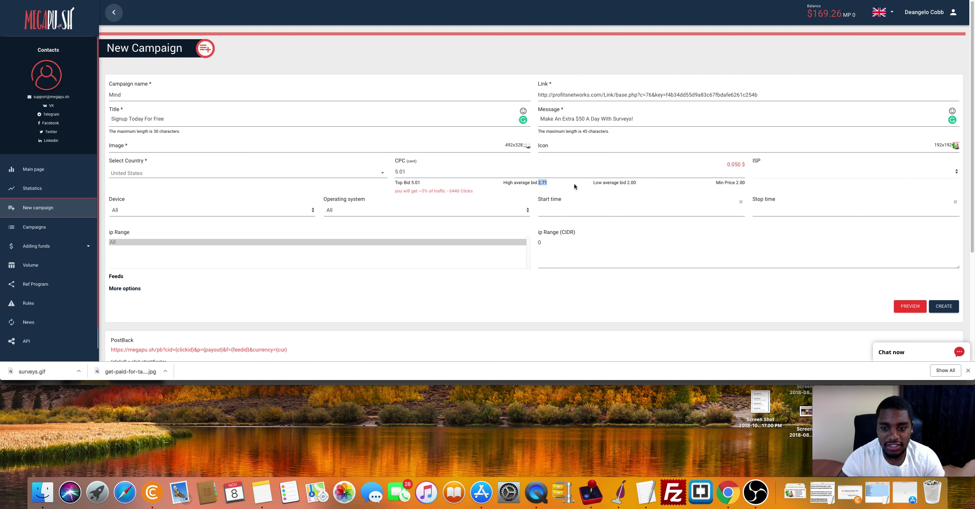
double_click(631, 183)
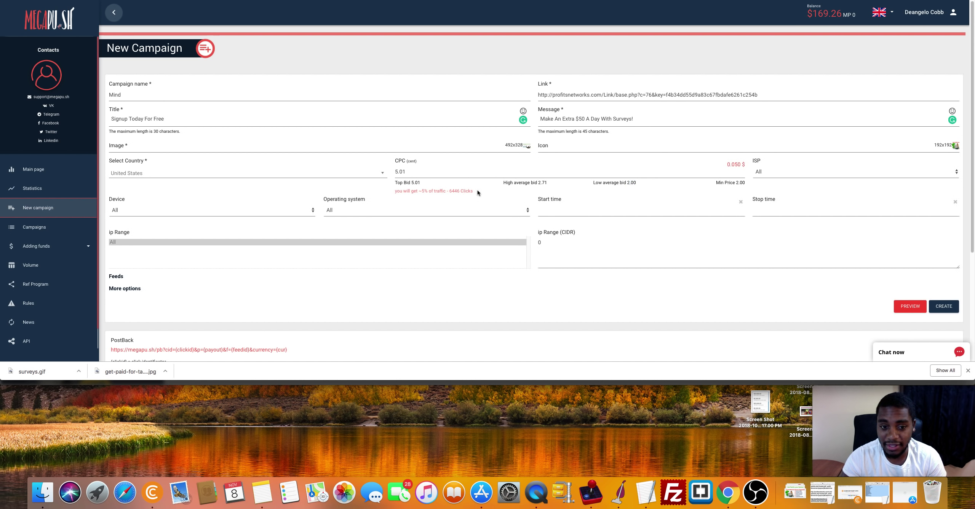
left_click(555, 184)
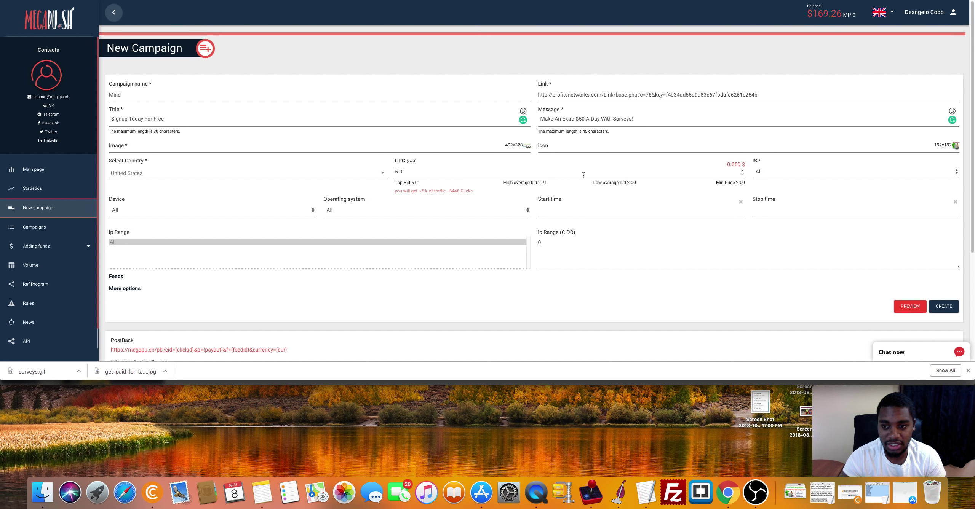
- Replace the 5.01 CPC with 3, dropping the estimate to 3223 clicks
double_click(702, 171)
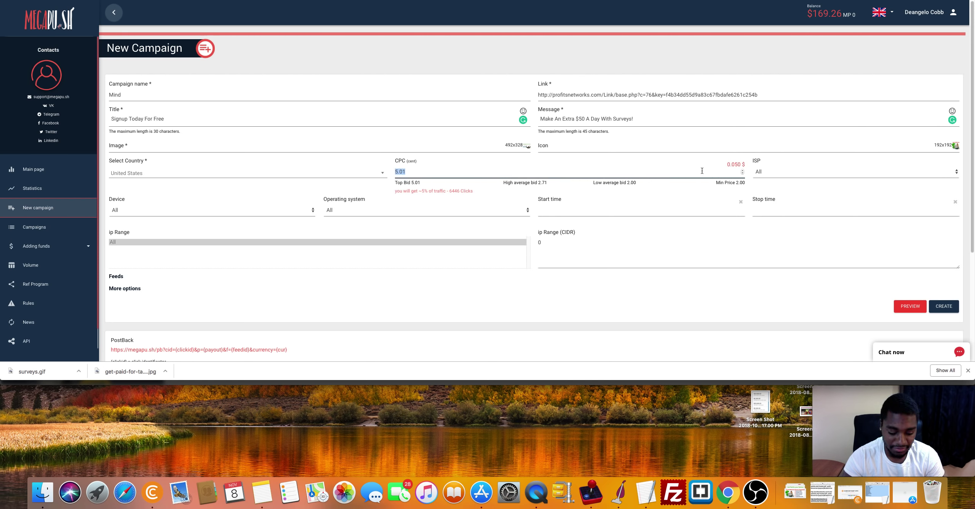
type("3")
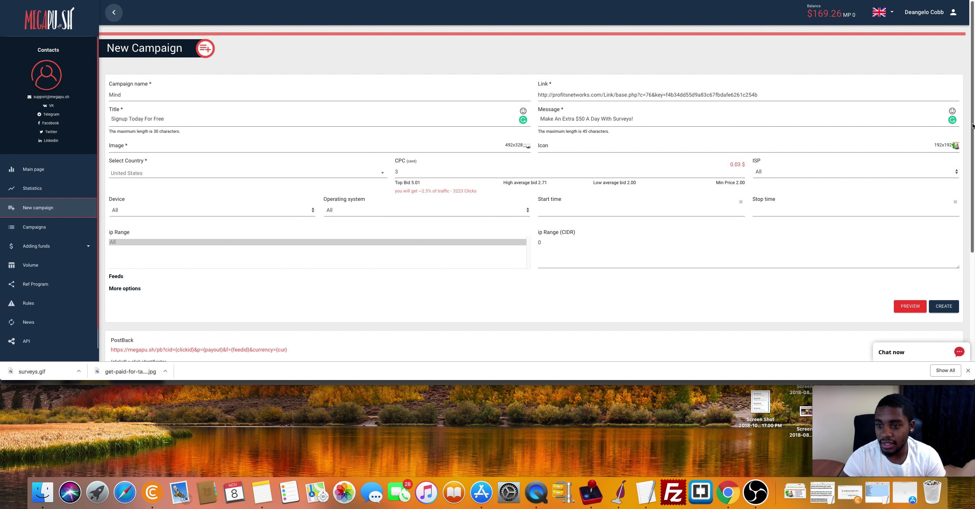
left_click_drag(970, 125, 969, 172)
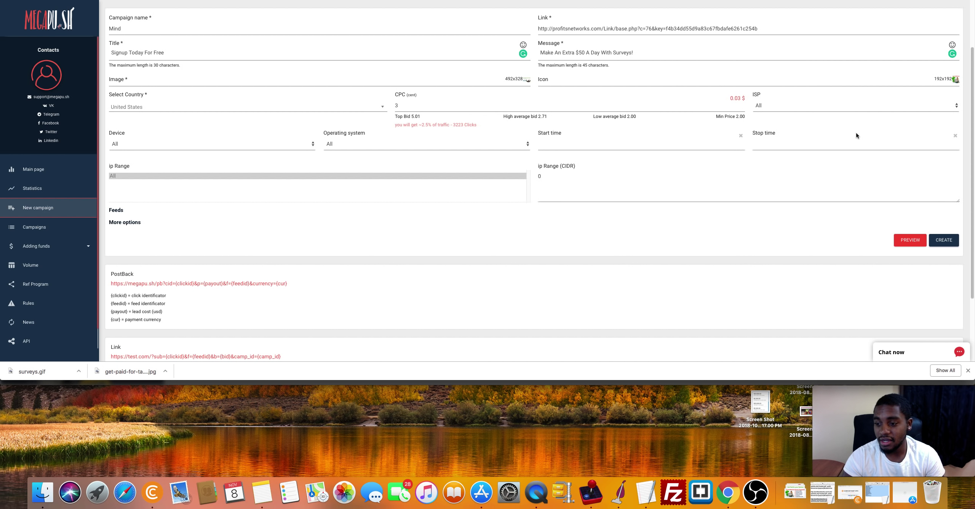
left_click(912, 247)
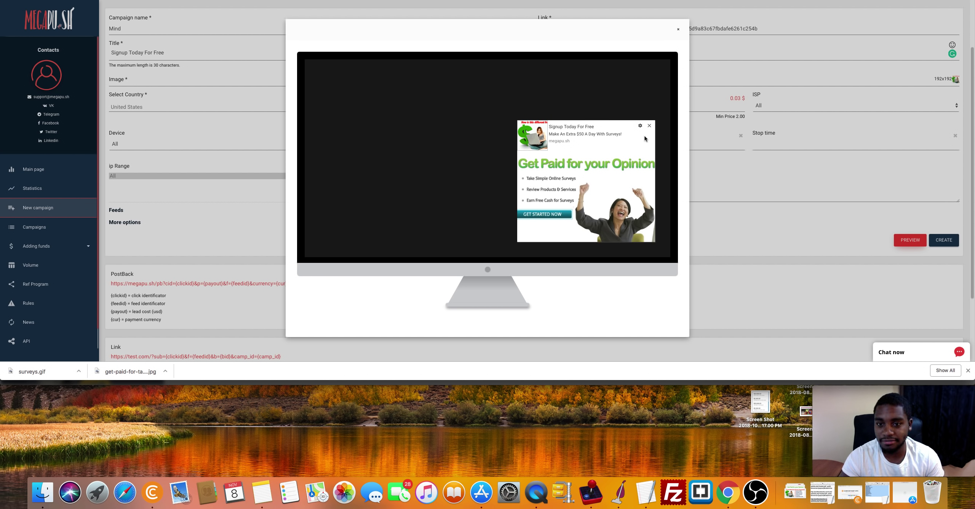
left_click(678, 29)
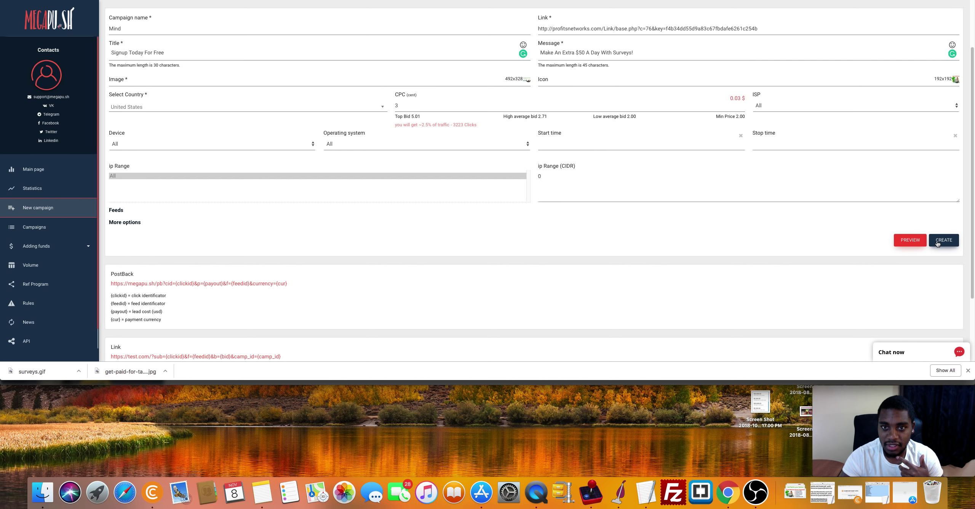
left_click(937, 244)
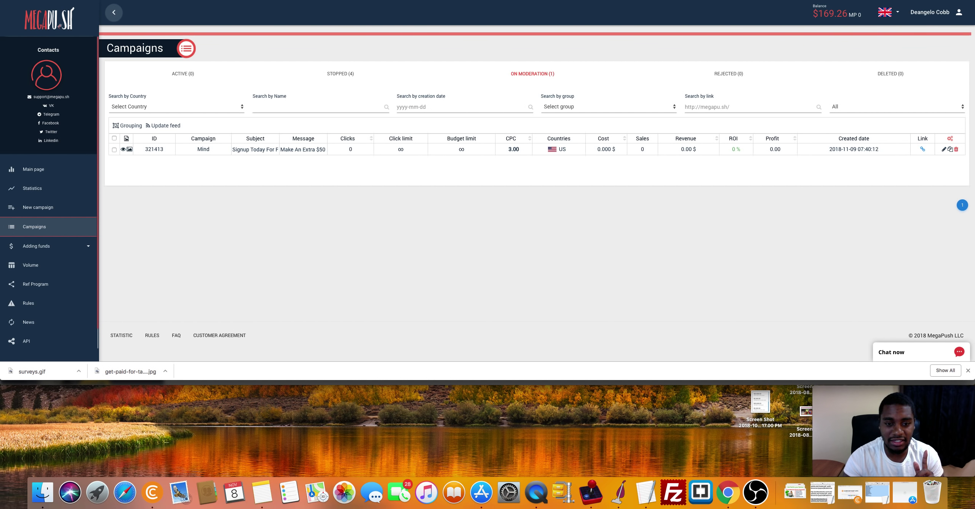
- Switch to the MindsPay offer page showing the tracking link and $0.80 CPA payout
left_click(703, 17)
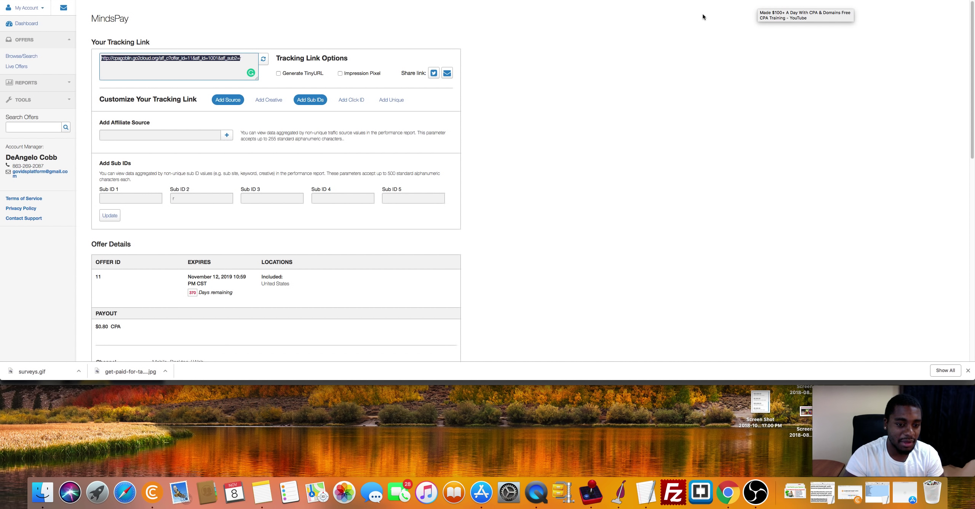